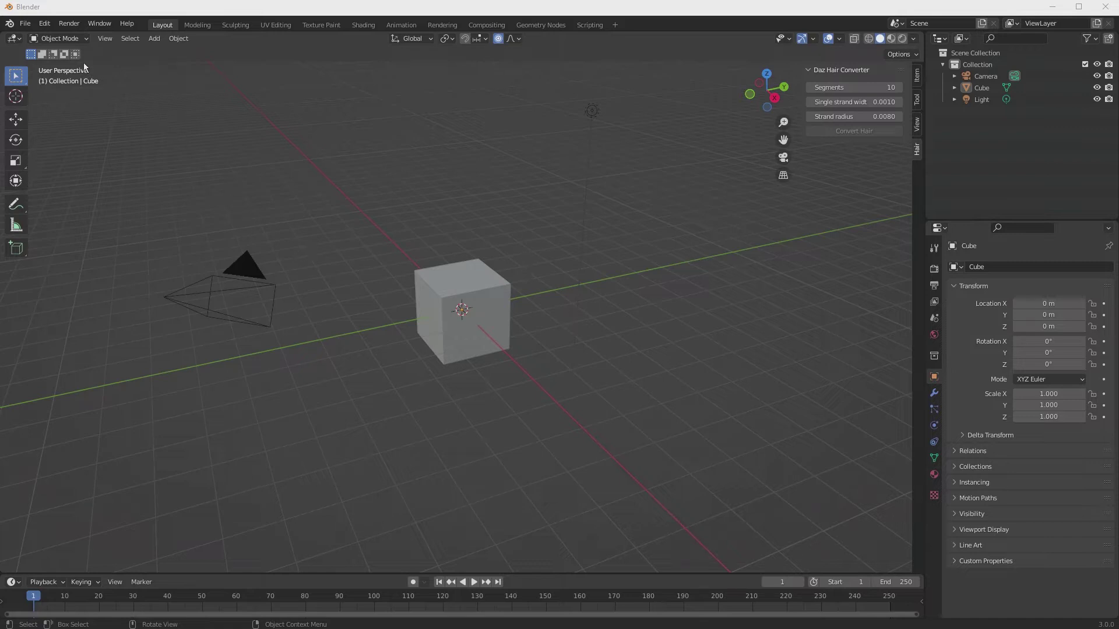
Step: From the Add-ons preferences, choose DAZHairConverter.zip in Downloads as the add-on file to install
{"action": "left_click", "coordinate": [43, 23]}
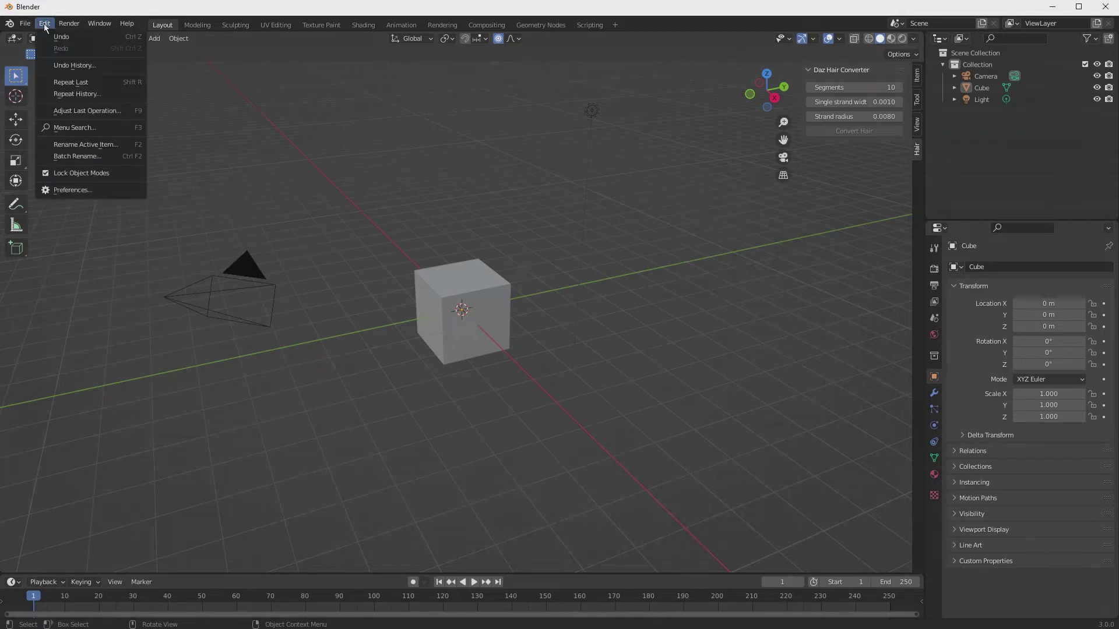
{"action": "left_click", "coordinate": [70, 191]}
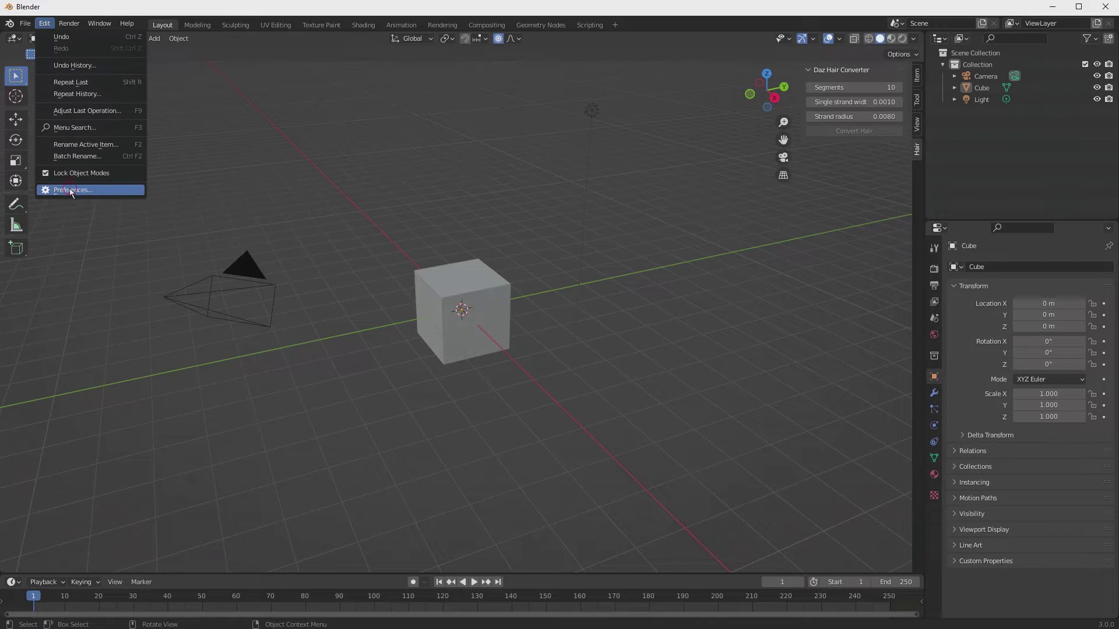
{"action": "left_click_drag", "start_coordinate": [76, 32], "coordinate": [551, 110]}
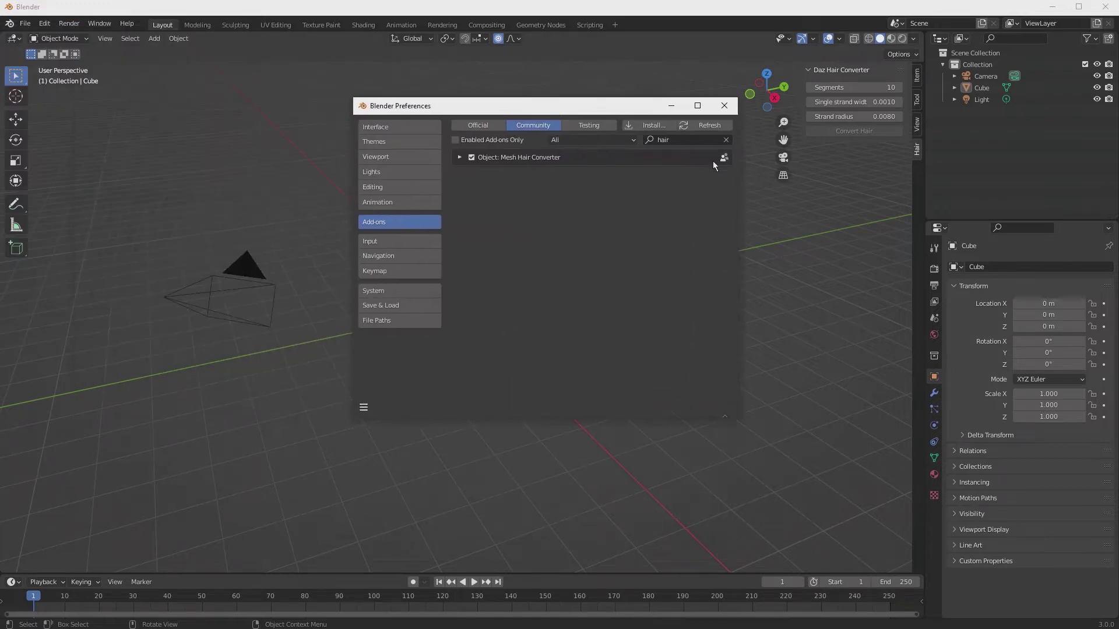
{"action": "left_click", "coordinate": [726, 142]}
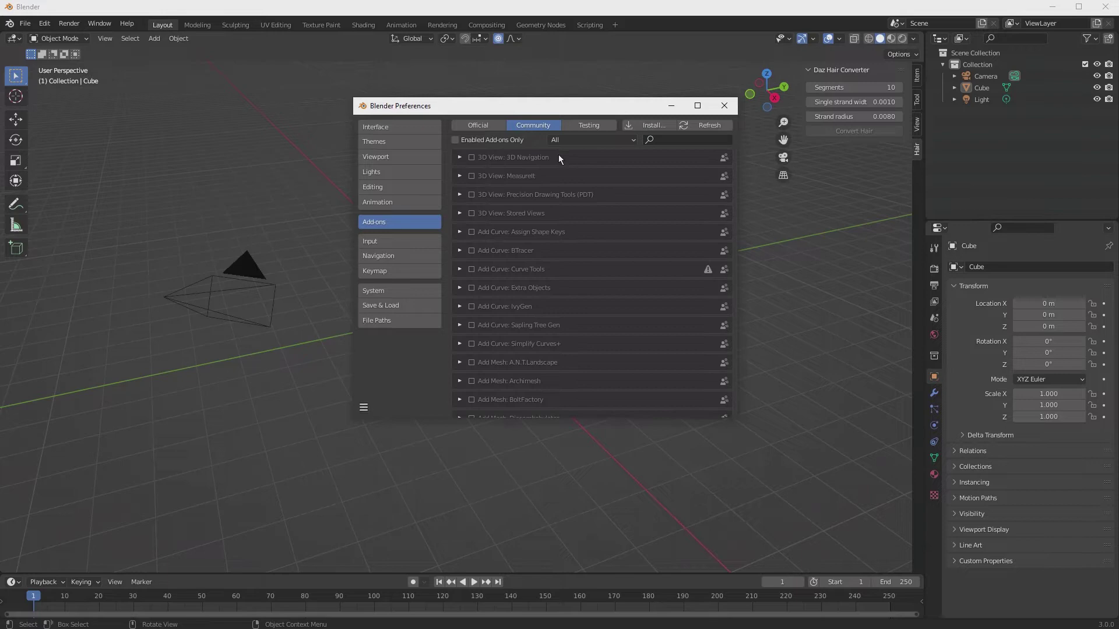
{"action": "left_click", "coordinate": [652, 128]}
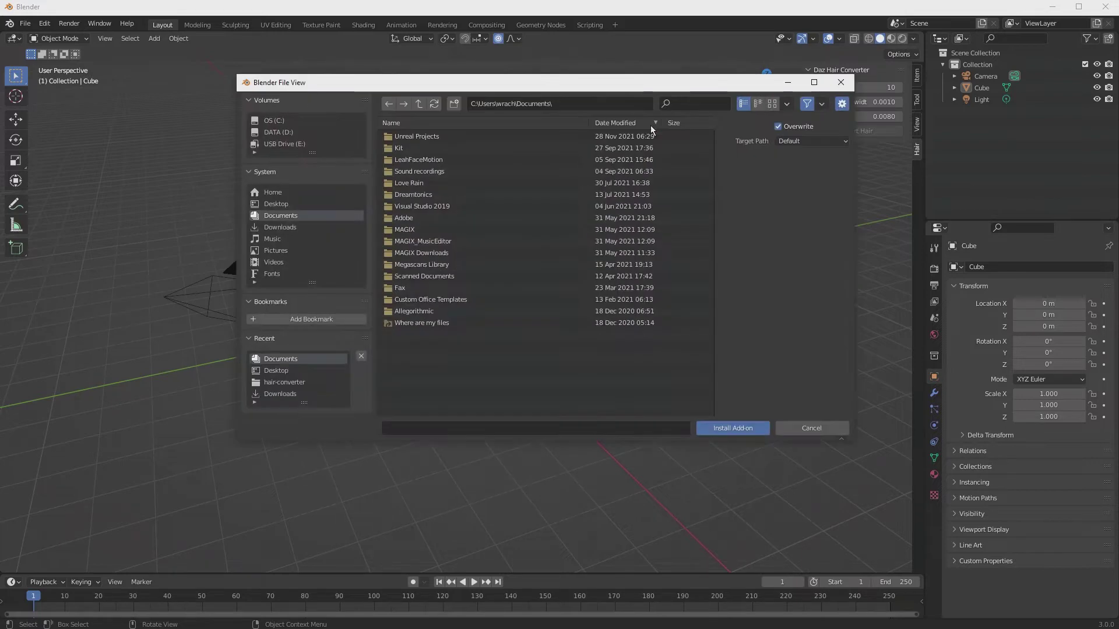
{"action": "left_click", "coordinate": [294, 229]}
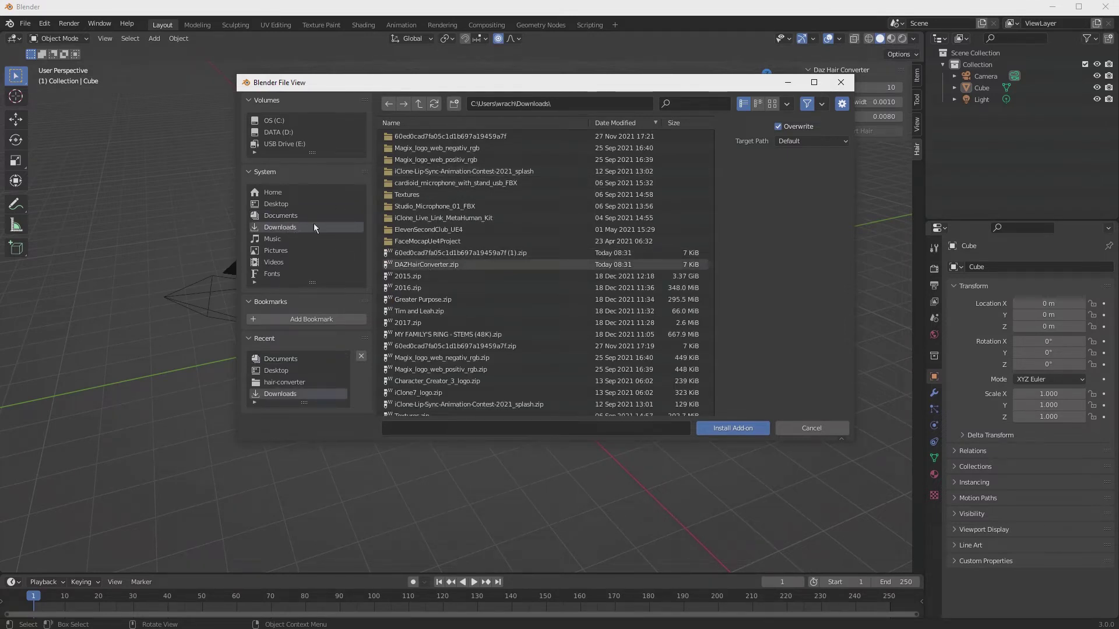
{"action": "left_click", "coordinate": [422, 264]}
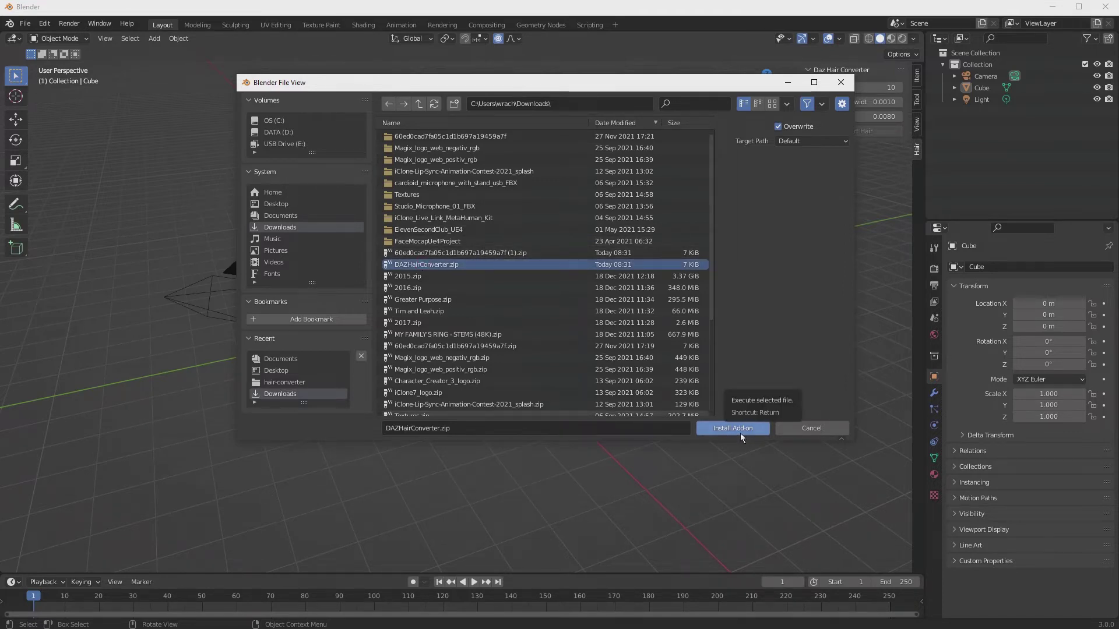
Step: Filter add-ons by 'hair', toggle Mesh Hair Converter off and back on, then close Preferences
{"action": "left_click", "coordinate": [812, 429]}
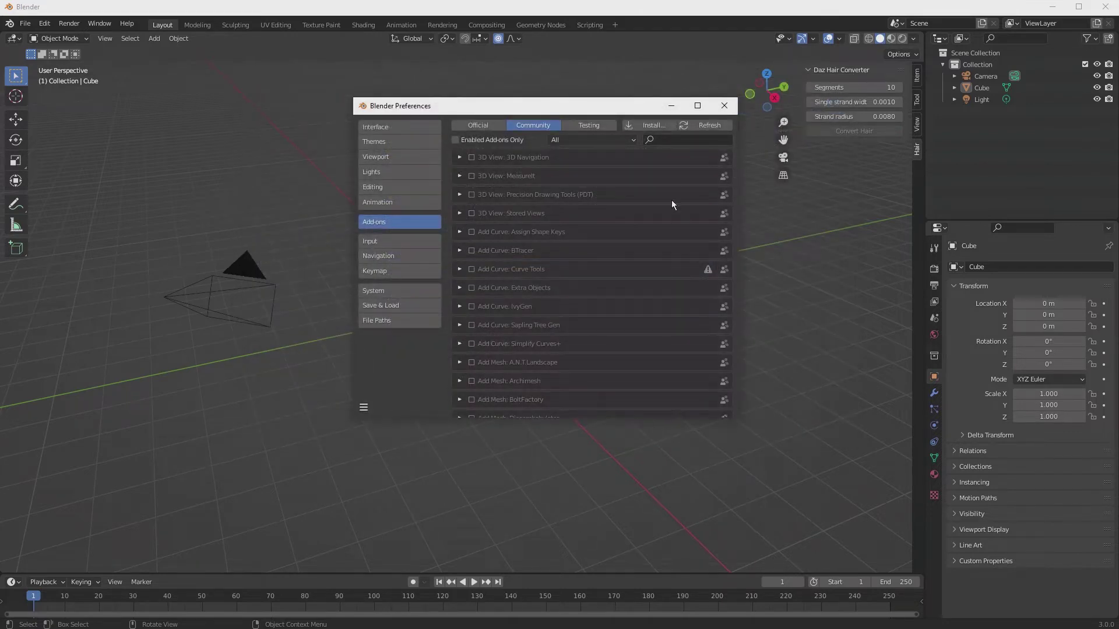
{"action": "left_click", "coordinate": [672, 140]}
{"action": "type", "text": "hair"}
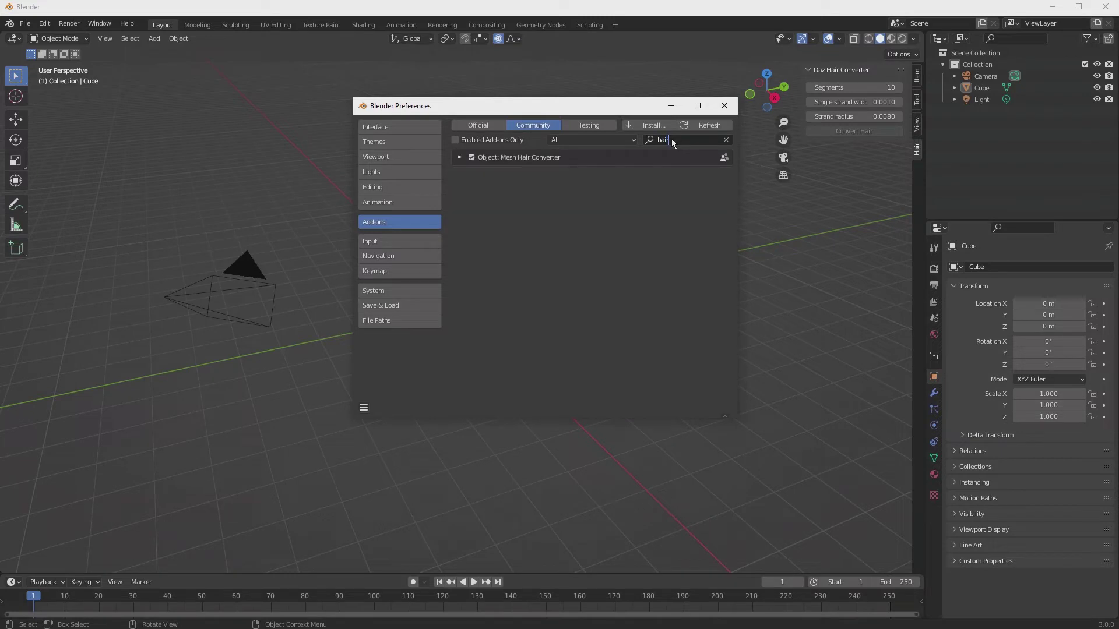
{"action": "left_click", "coordinate": [471, 158]}
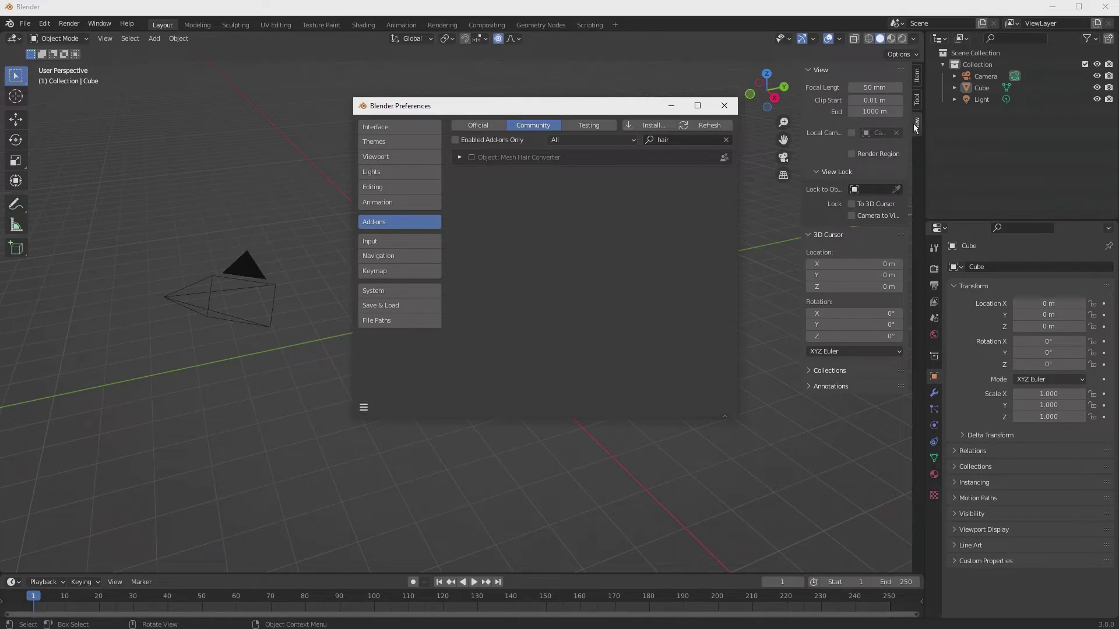
{"action": "key", "text": "n"}
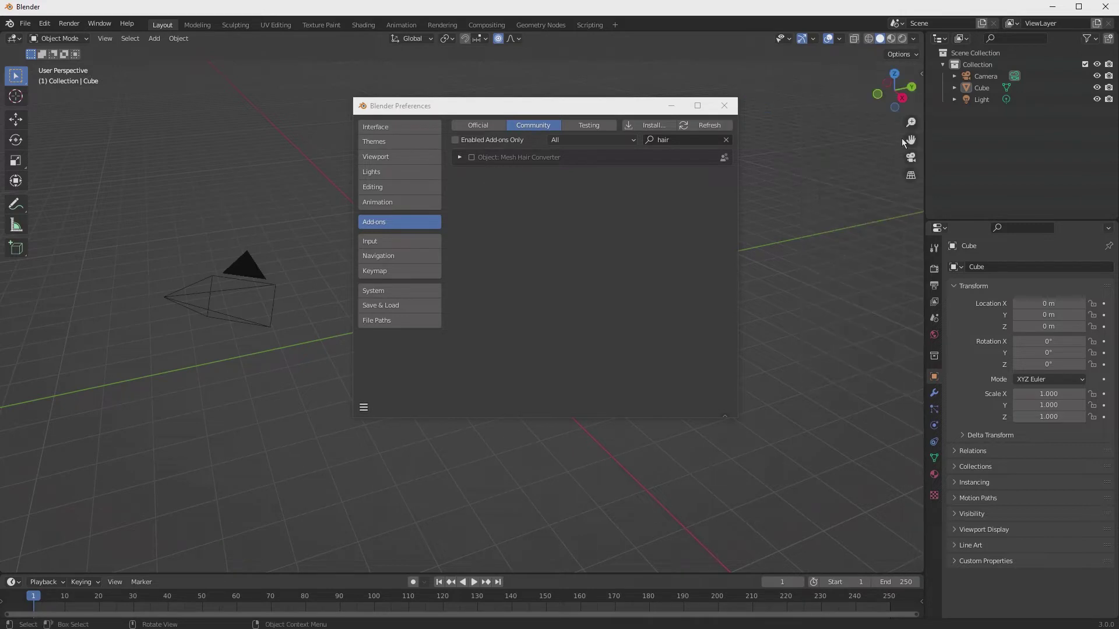
{"action": "key", "text": "n"}
{"action": "key", "text": "n"}
{"action": "key", "text": "n"}
{"action": "key", "text": "n"}
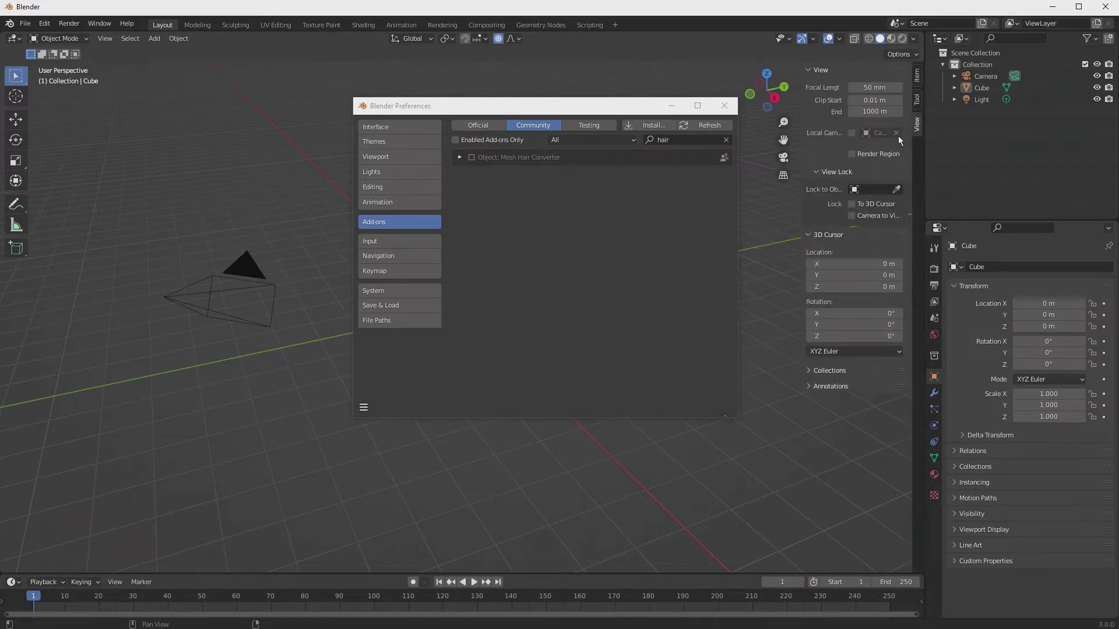
{"action": "key", "text": "n"}
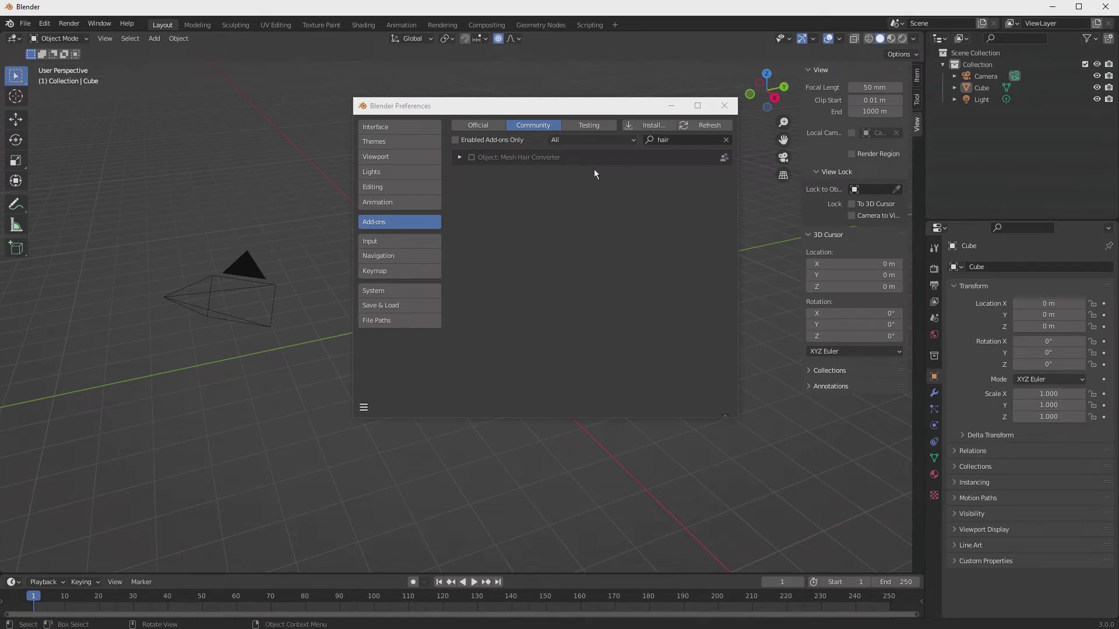
{"action": "left_click", "coordinate": [472, 157]}
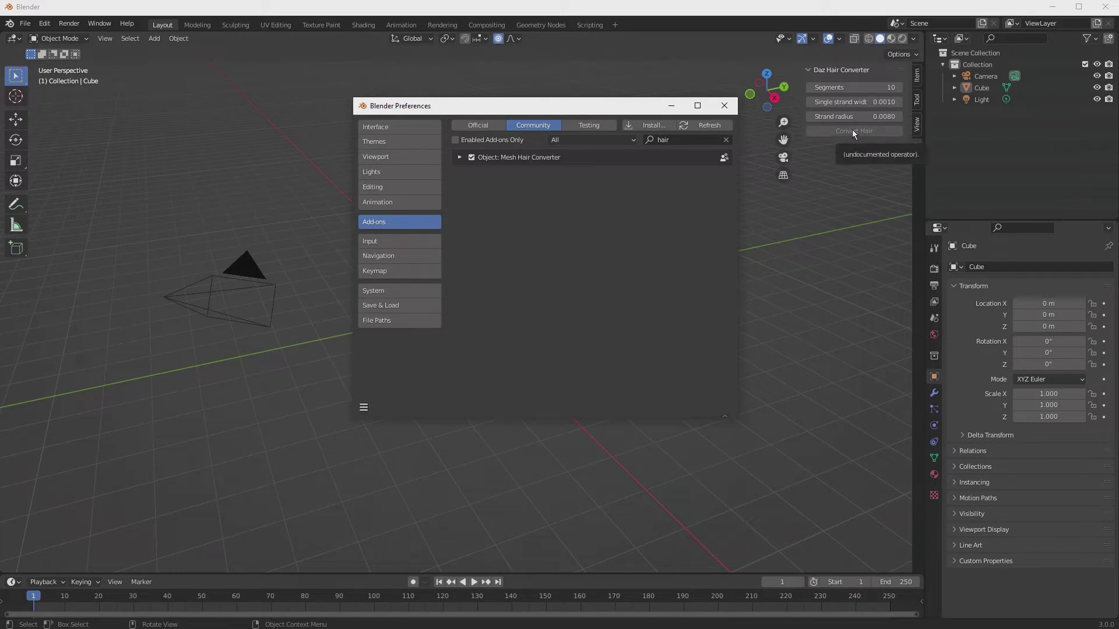
{"action": "left_click", "coordinate": [726, 107]}
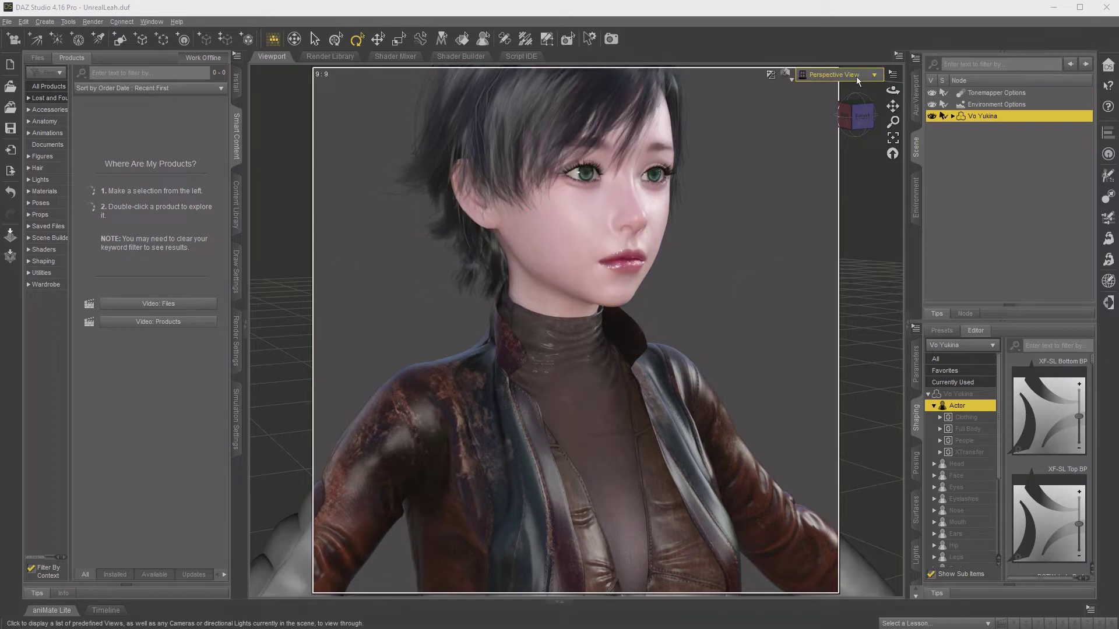
Step: Export the selected Vo Yukina figure as Desktop/leah.obj, overwriting the old file, with Write UV Coordinates on
{"action": "left_click", "coordinate": [977, 142]}
{"action": "left_click", "coordinate": [977, 115]}
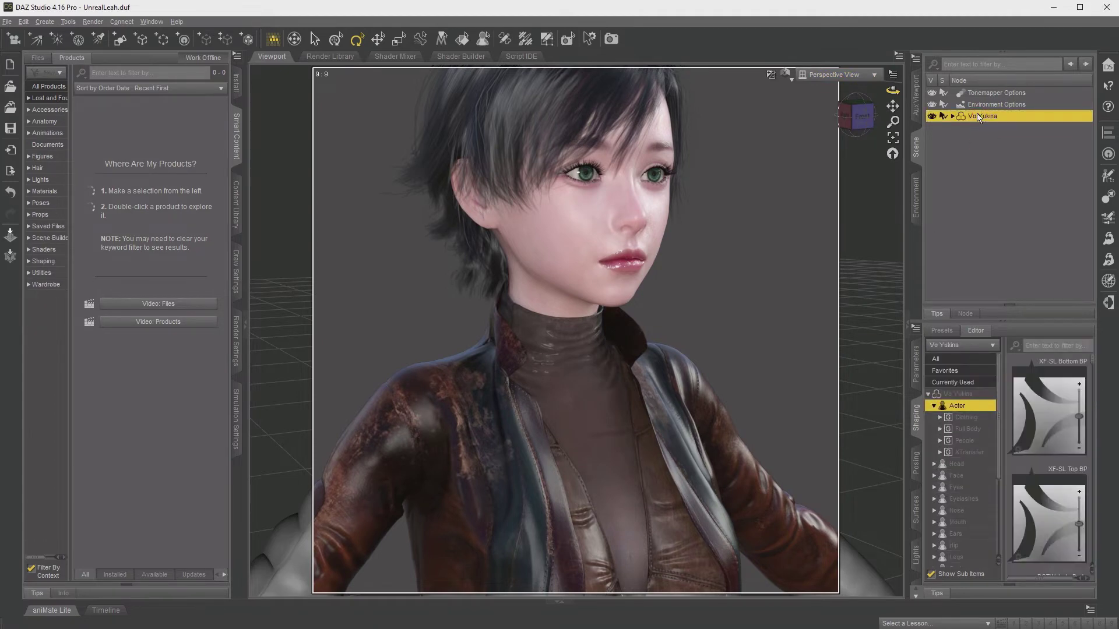
{"action": "left_click", "coordinate": [7, 21]}
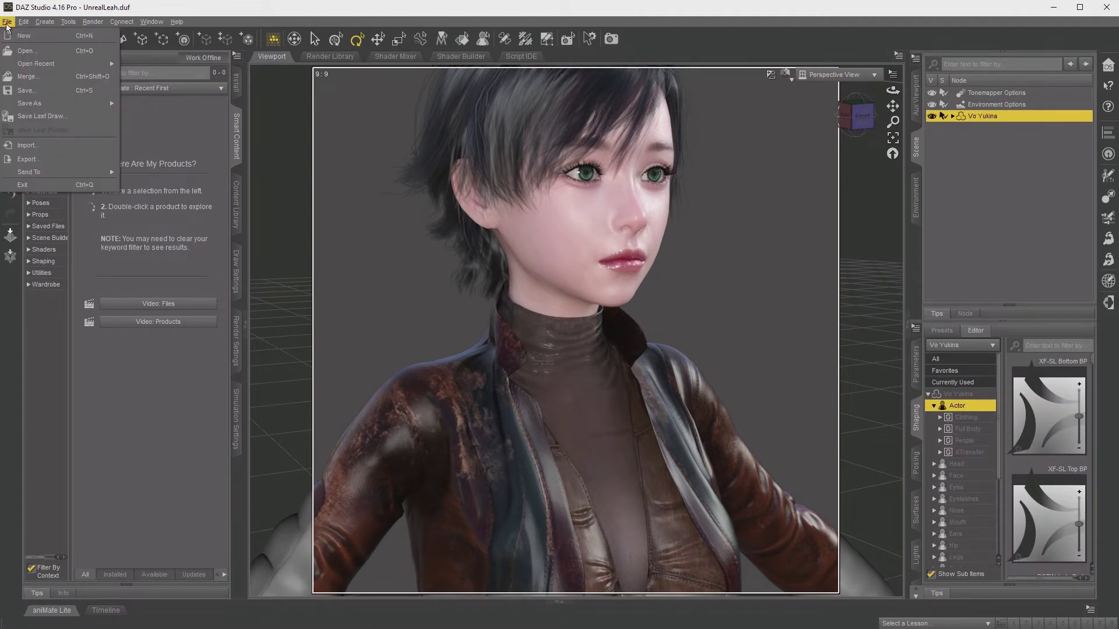
{"action": "left_click", "coordinate": [27, 160]}
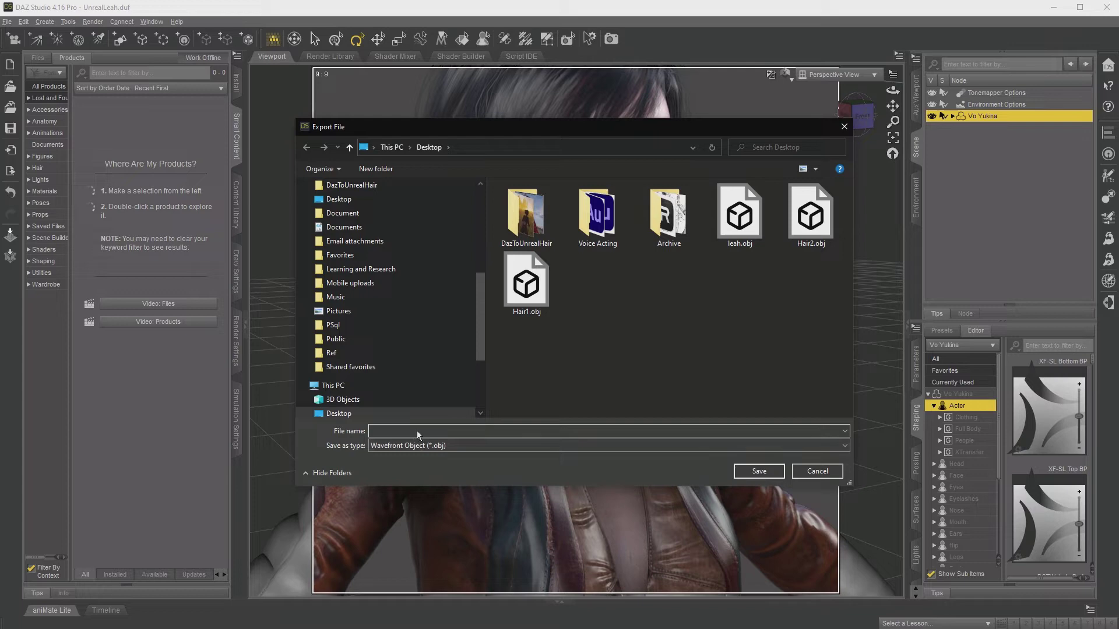
{"action": "type", "text": "Leah"}
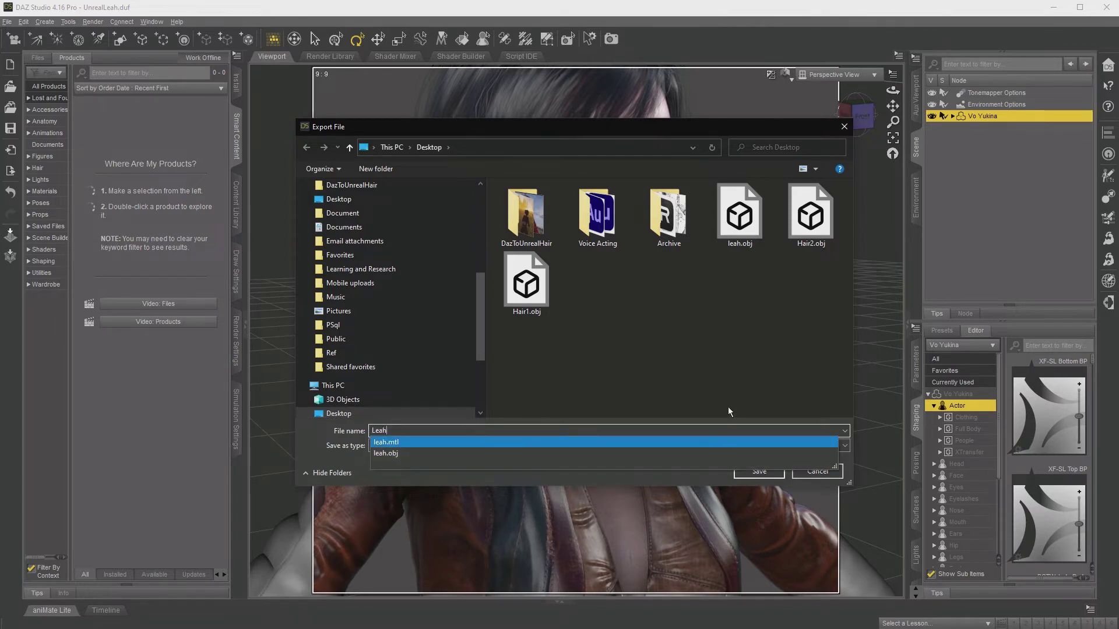
{"action": "left_click", "coordinate": [411, 454]}
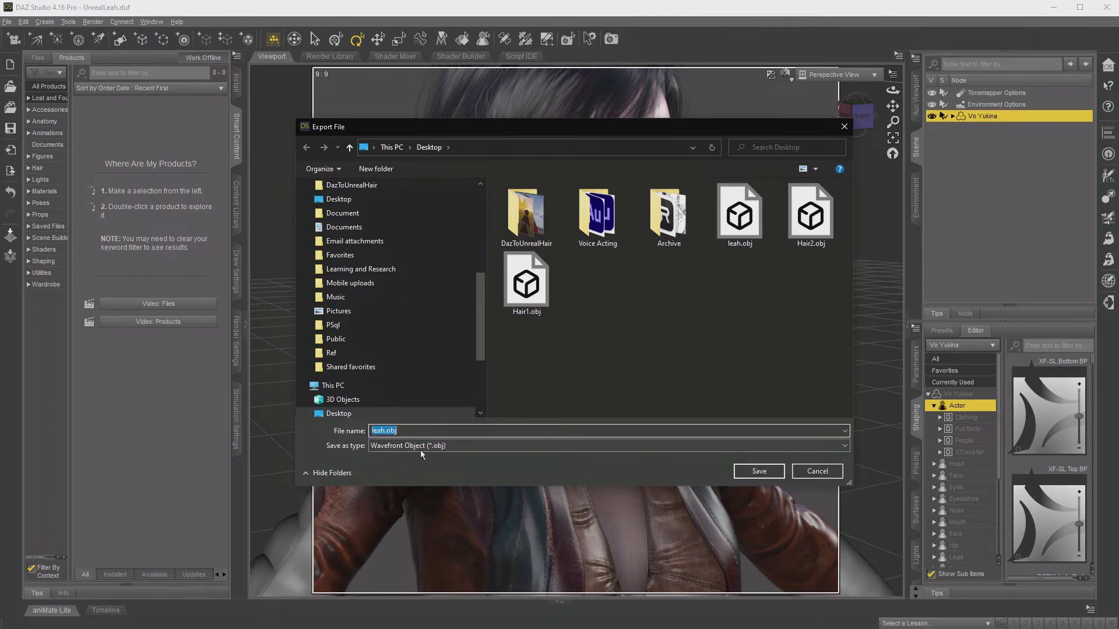
{"action": "left_click", "coordinate": [751, 474]}
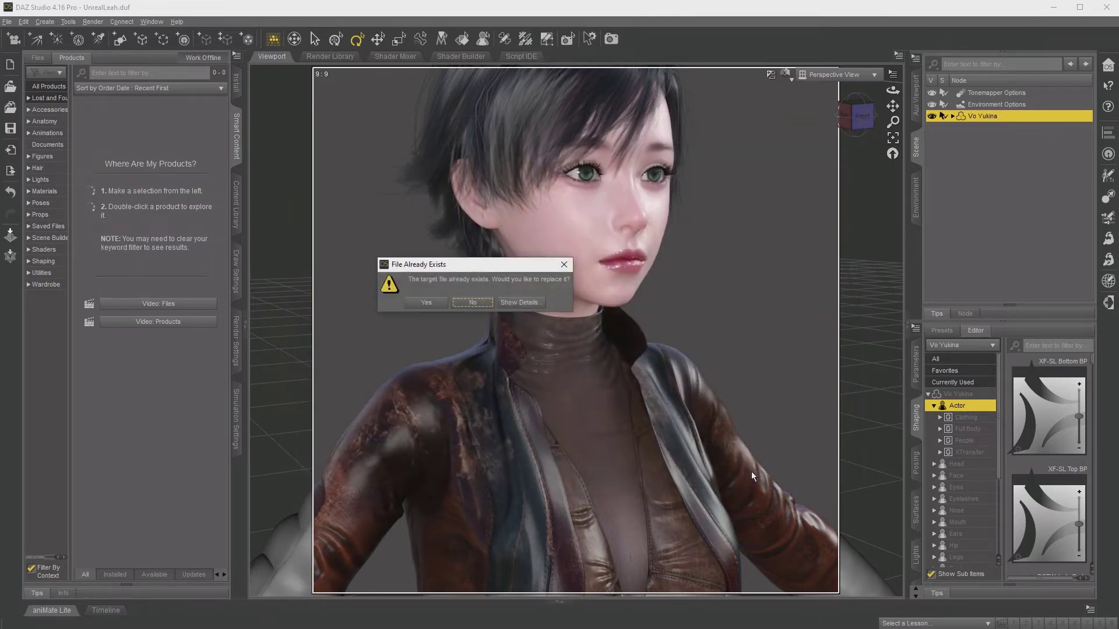
{"action": "left_click", "coordinate": [428, 303]}
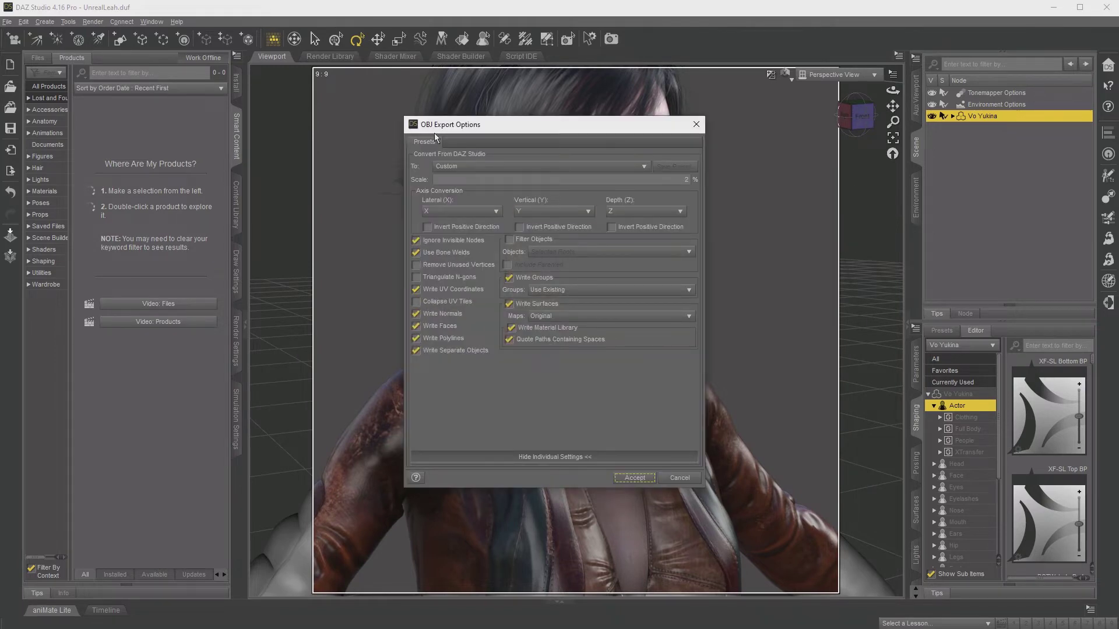
{"action": "left_click", "coordinate": [440, 288]}
{"action": "left_click", "coordinate": [635, 478]}
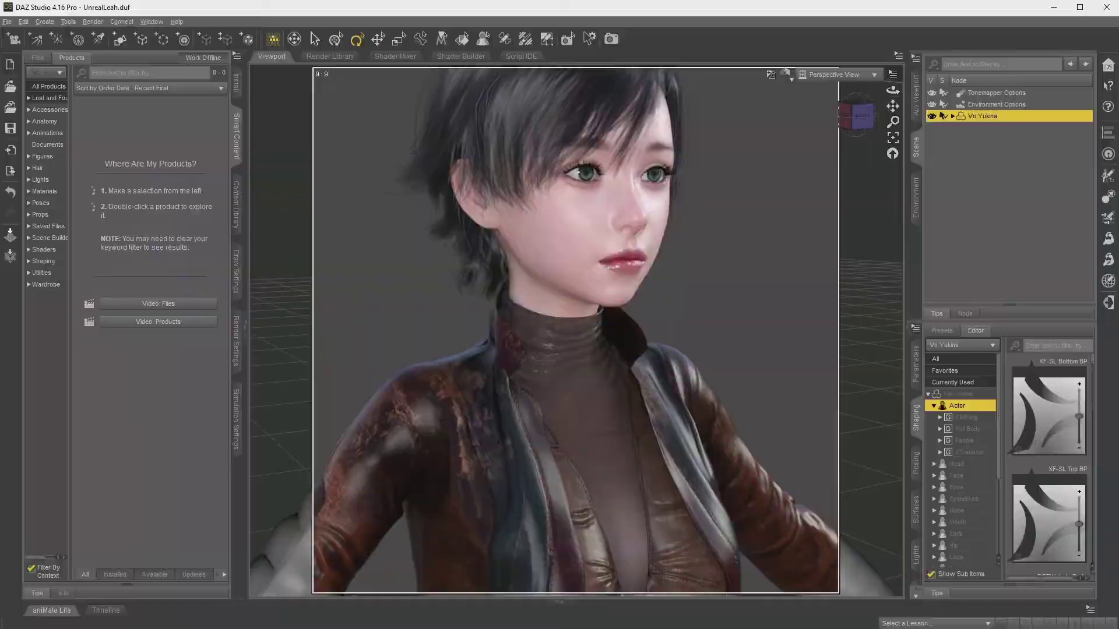
Step: Import leah.obj from the Desktop into Blender as a Wavefront OBJ
{"action": "key", "text": "alt+Tab"}
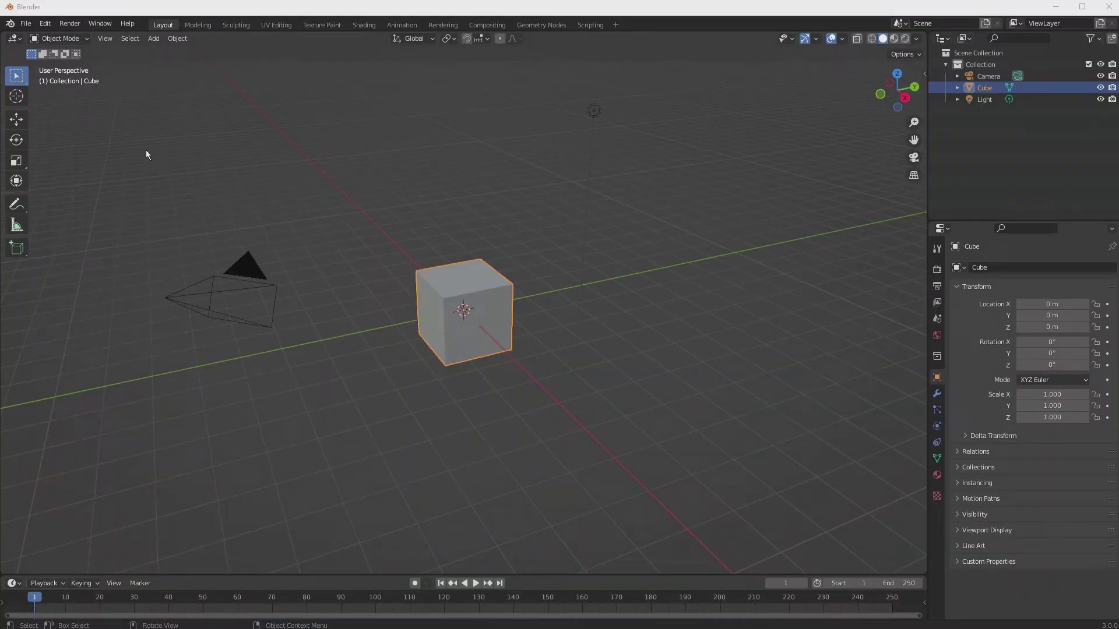
{"action": "left_click", "coordinate": [26, 23]}
{"action": "mouse_move", "coordinate": [64, 182]}
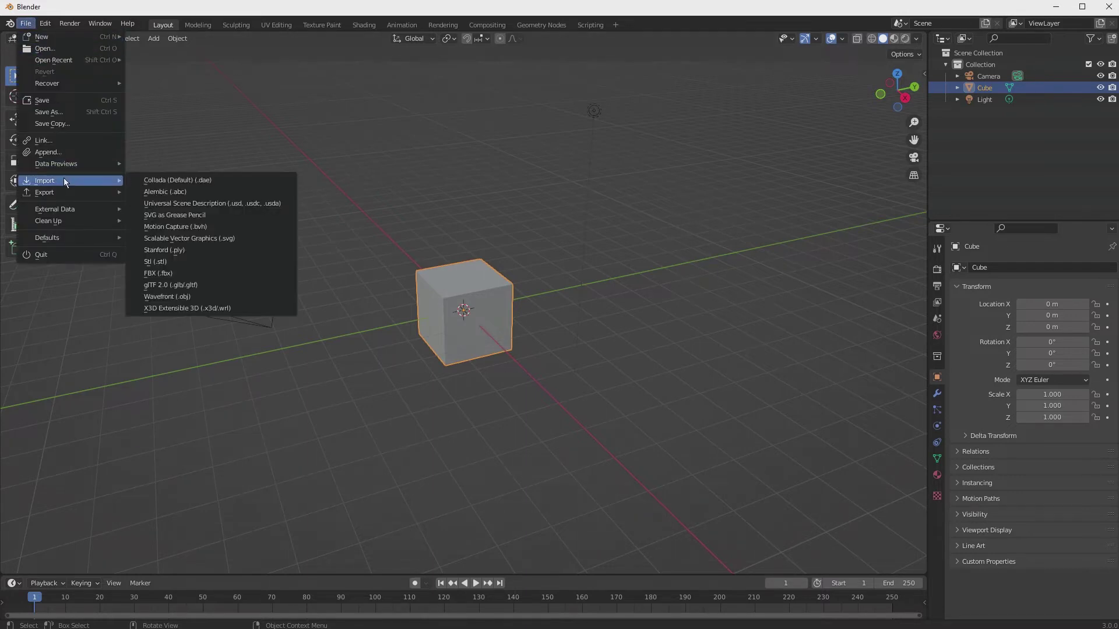
{"action": "left_click", "coordinate": [173, 297]}
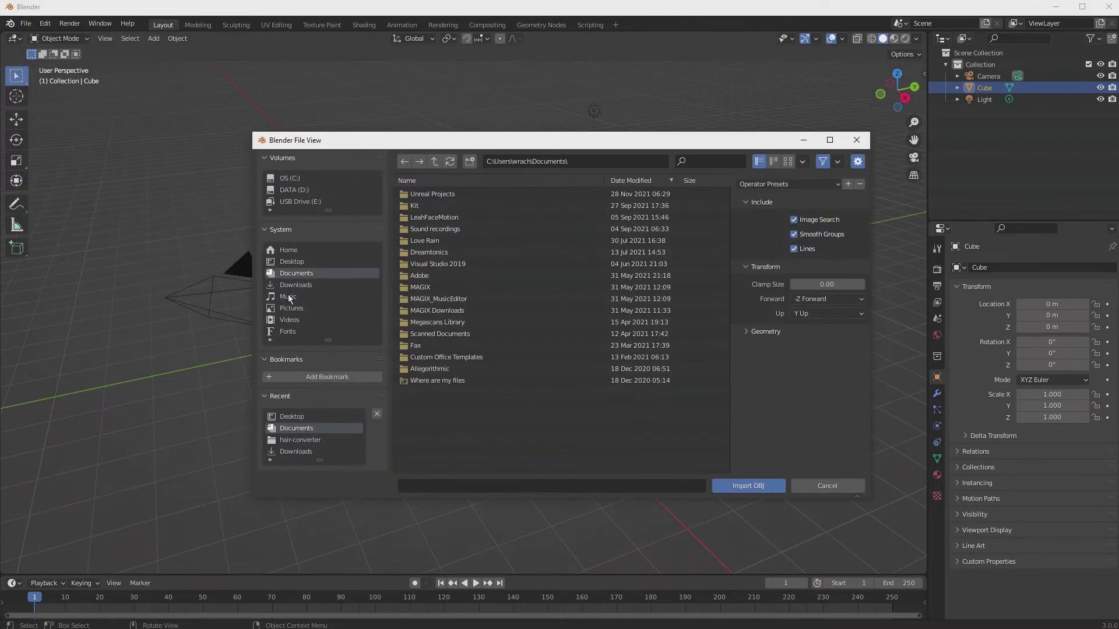
{"action": "left_click", "coordinate": [294, 262]}
{"action": "left_click", "coordinate": [430, 231]}
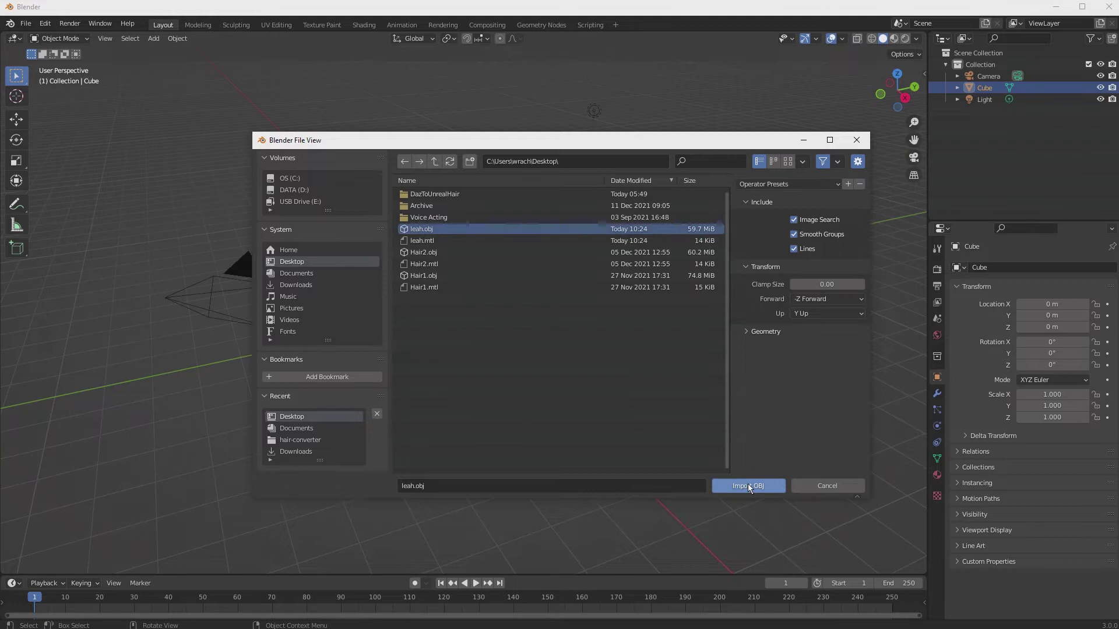
{"action": "left_click", "coordinate": [753, 484]}
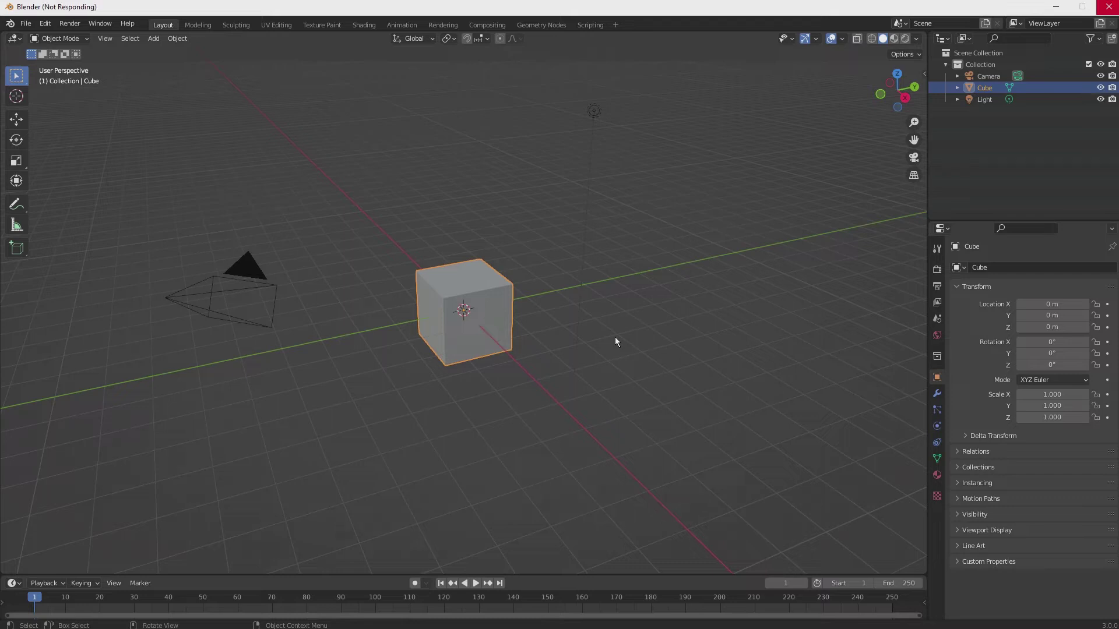
Step: Delete the default cube, then select and frame the hair for a close front view of the head
{"action": "left_click", "coordinate": [438, 351]}
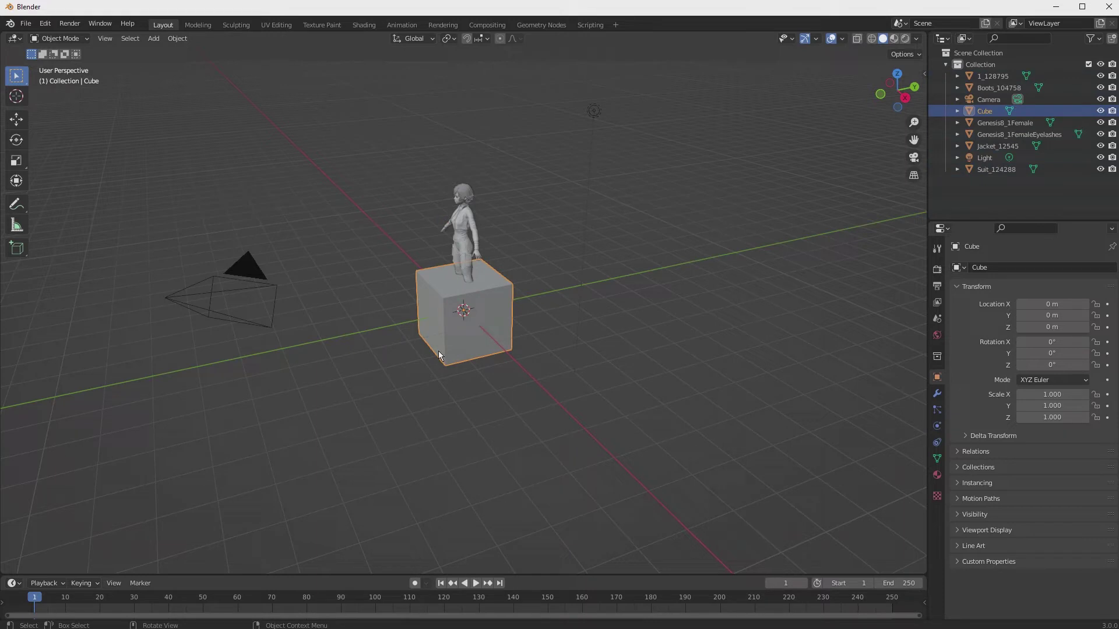
{"action": "key", "text": "Delete"}
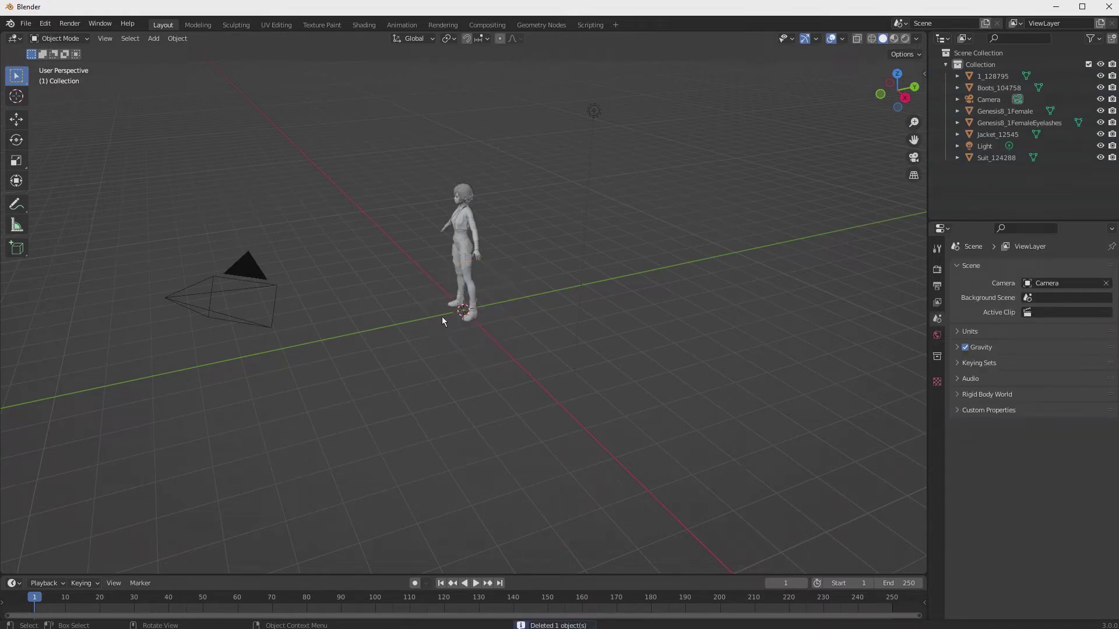
{"action": "left_click", "coordinate": [464, 199]}
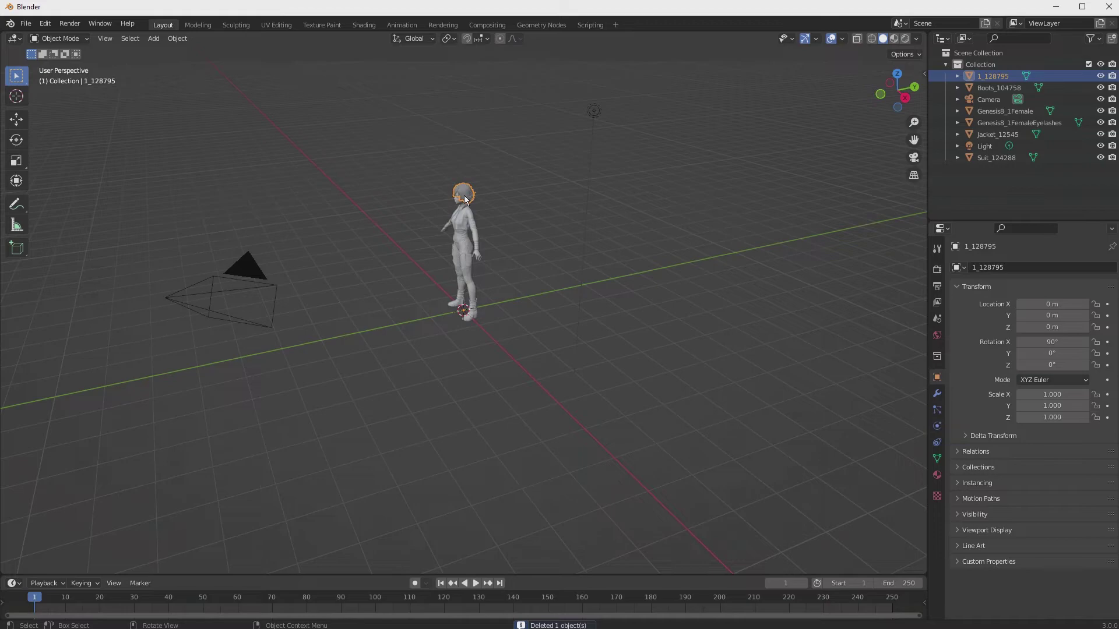
{"action": "key", "text": "KP_Decimal"}
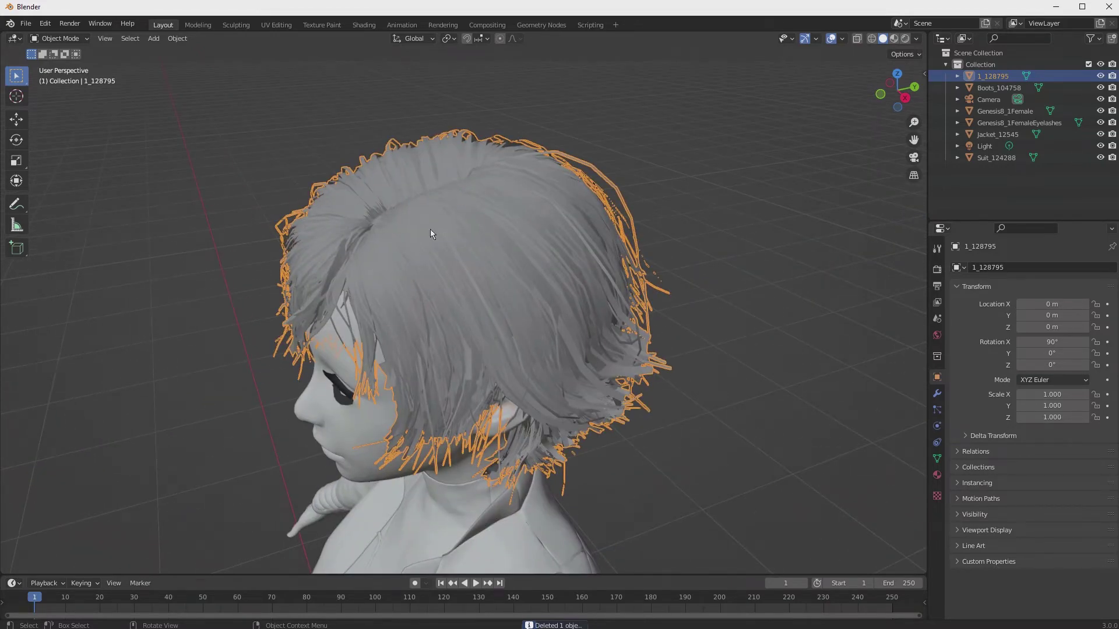
{"action": "middle_click_drag", "start_coordinate": [430, 229], "coordinate": [516, 177]}
{"action": "scroll", "coordinate": [516, 177], "scroll_direction": "up", "scroll_amount": 2}
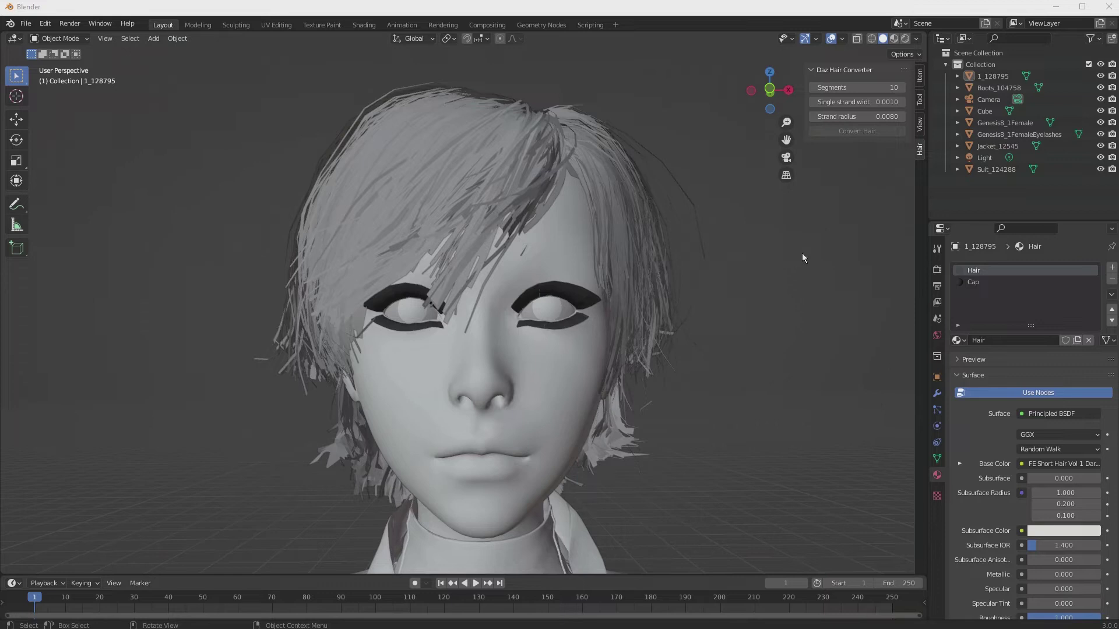
Step: Hide the suit, light, jacket, eyelashes, body, cube, camera and boots in the Outliner
{"action": "left_click", "coordinate": [1101, 169]}
{"action": "left_click", "coordinate": [1101, 157]}
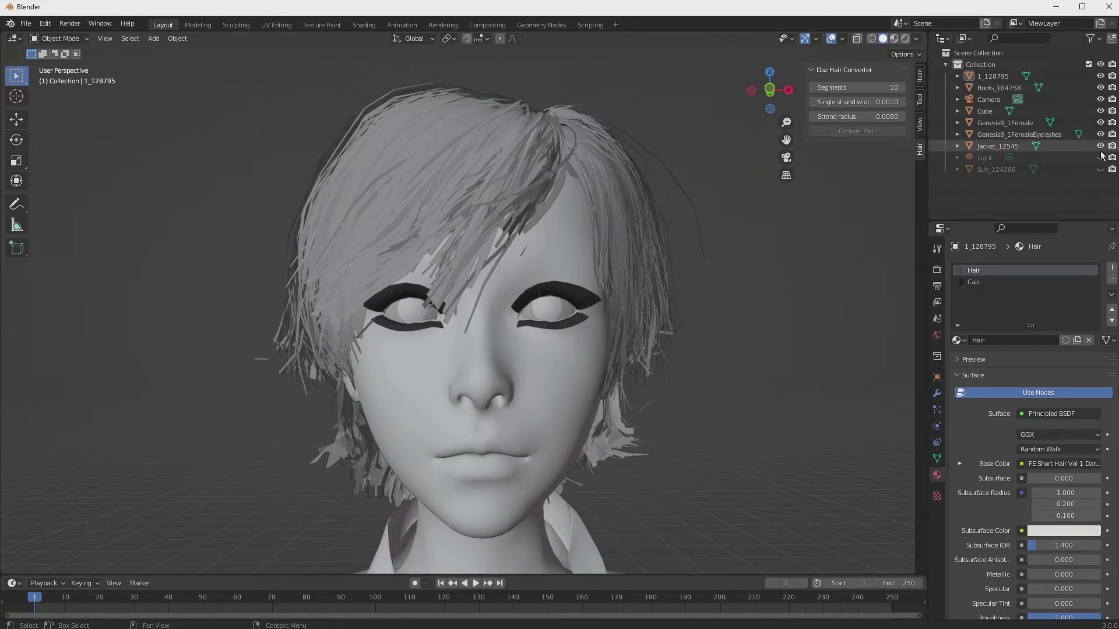
{"action": "left_click", "coordinate": [1101, 145]}
{"action": "left_click", "coordinate": [1101, 134]}
{"action": "left_click", "coordinate": [1100, 122]}
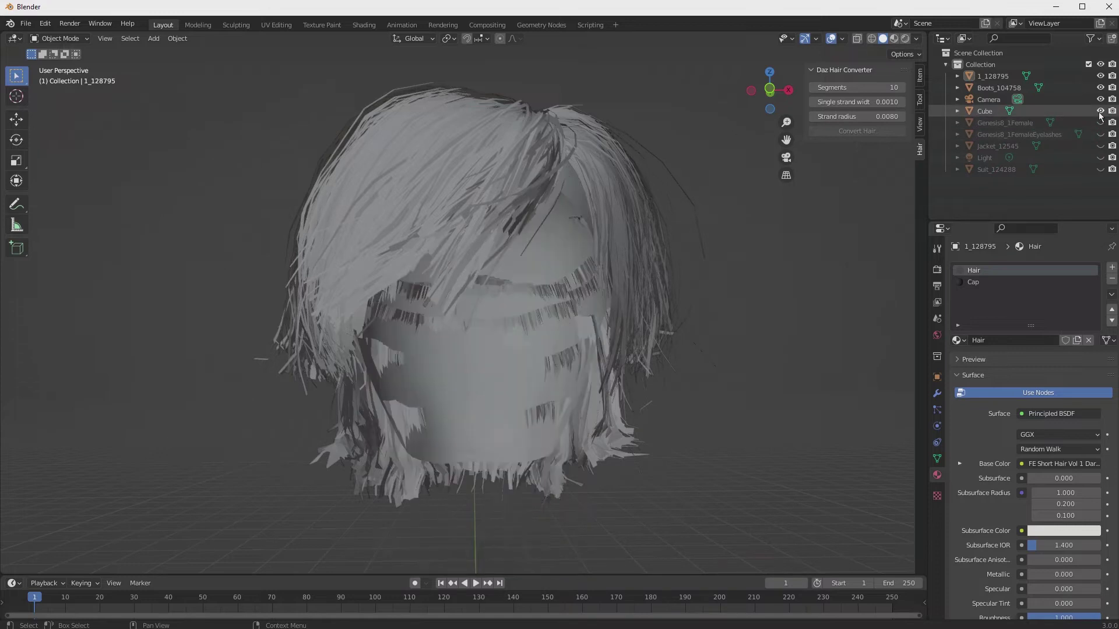
{"action": "left_click", "coordinate": [1100, 111]}
{"action": "left_click", "coordinate": [1100, 99]}
{"action": "left_click", "coordinate": [1101, 88]}
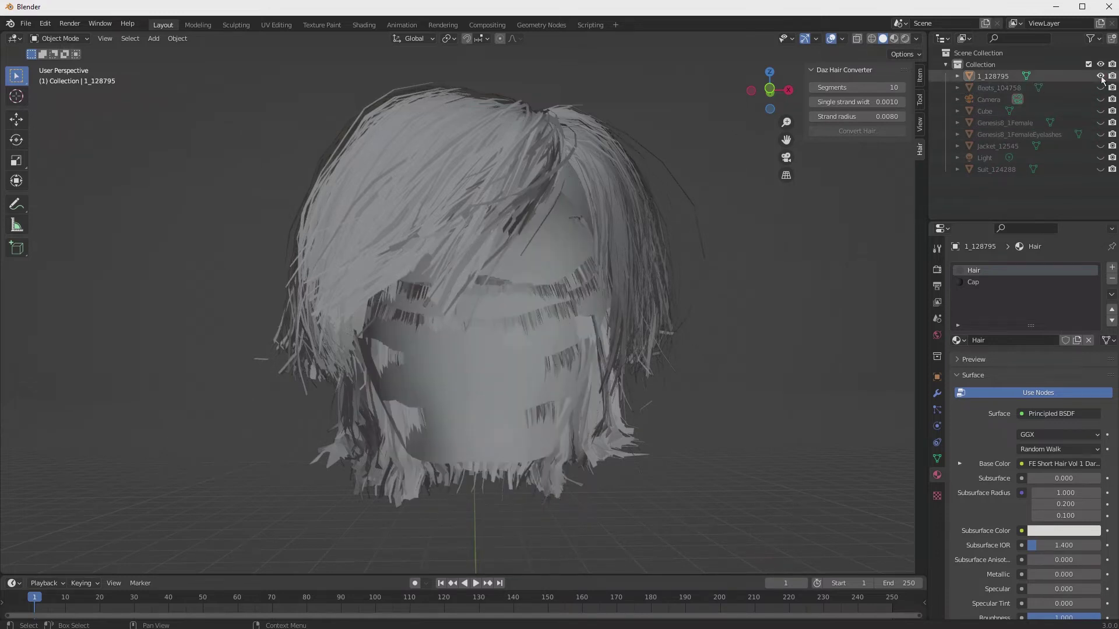
Step: Keep hair 1_128795 visible and expand it to list its Hair and Cap materials
{"action": "left_click", "coordinate": [1101, 76]}
{"action": "left_click", "coordinate": [1100, 76]}
{"action": "left_click", "coordinate": [957, 75]}
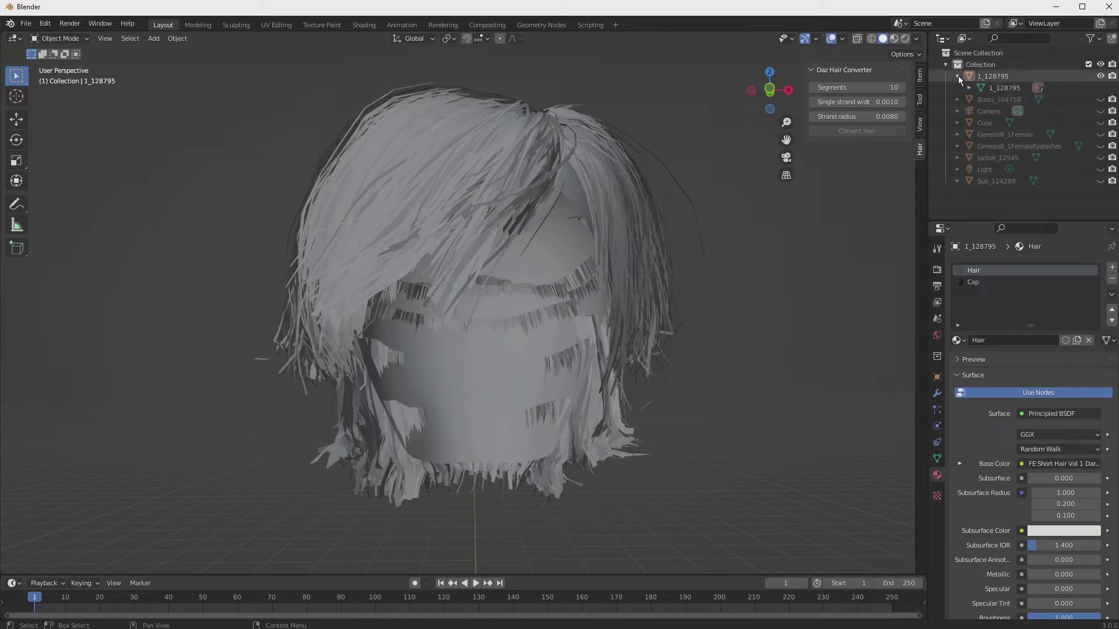
{"action": "left_click", "coordinate": [969, 87]}
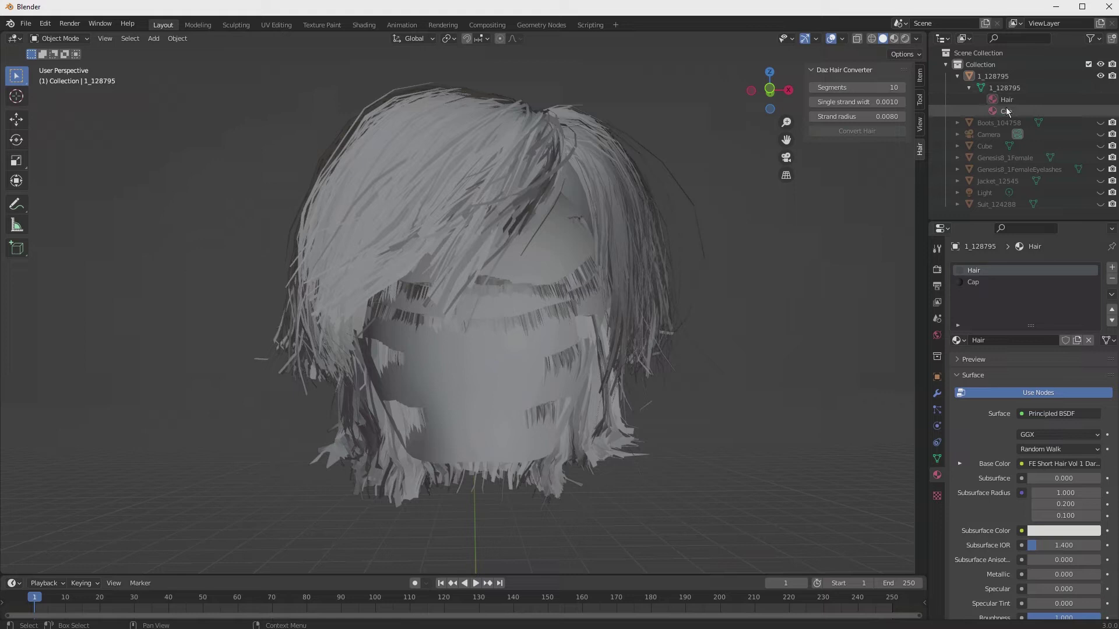
Step: Select the Cap slot in the hair object's material list to make it active
{"action": "left_click", "coordinate": [937, 458]}
{"action": "left_click", "coordinate": [937, 475]}
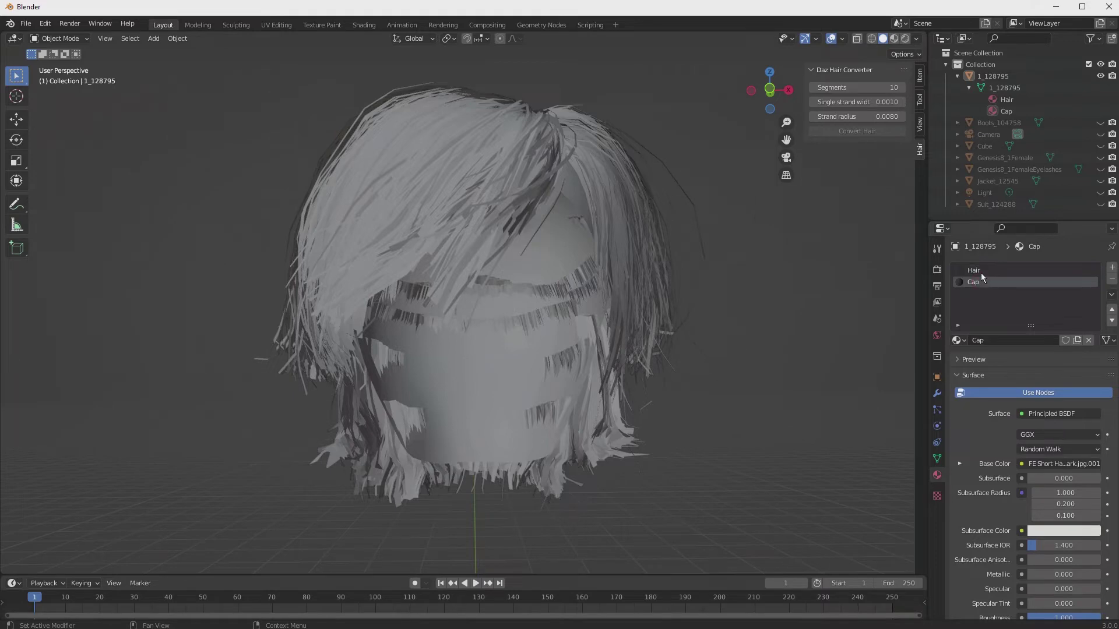
{"action": "middle_click_drag", "start_coordinate": [780, 315], "coordinate": [742, 303]}
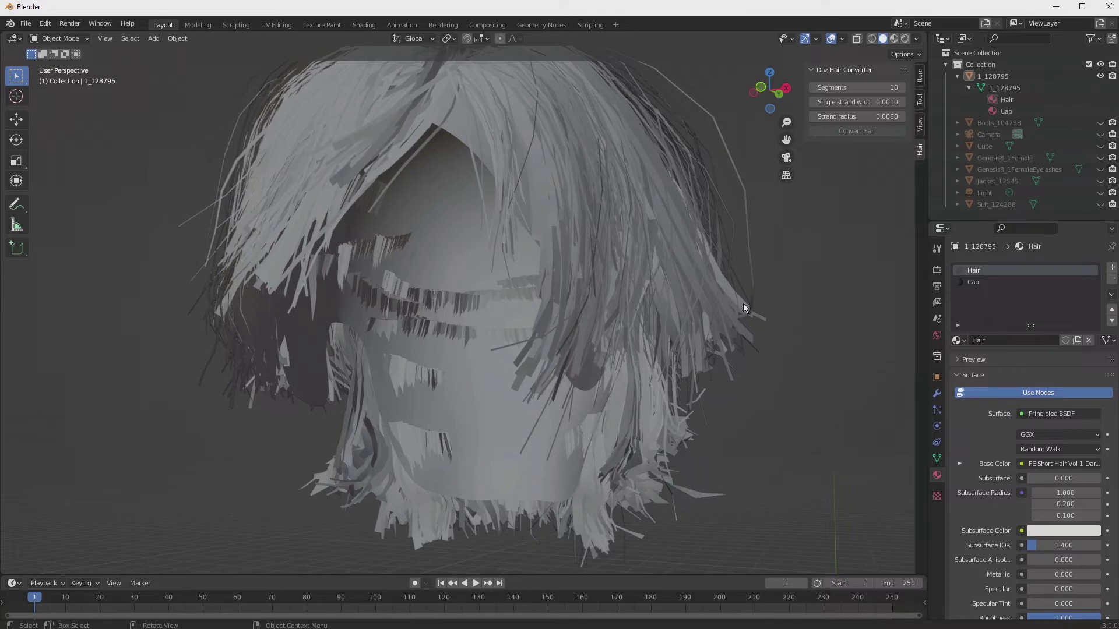
{"action": "left_click", "coordinate": [983, 284]}
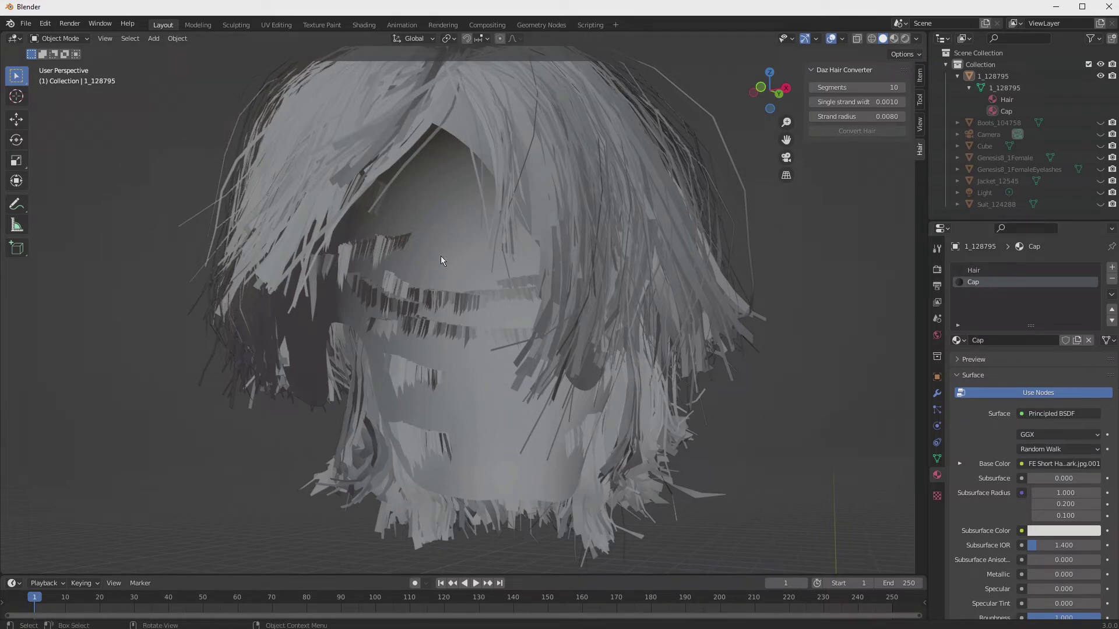
Step: In Edit Mode, select the Cap-material faces and separate them into object 1_128795.001
{"action": "key", "text": "Tab"}
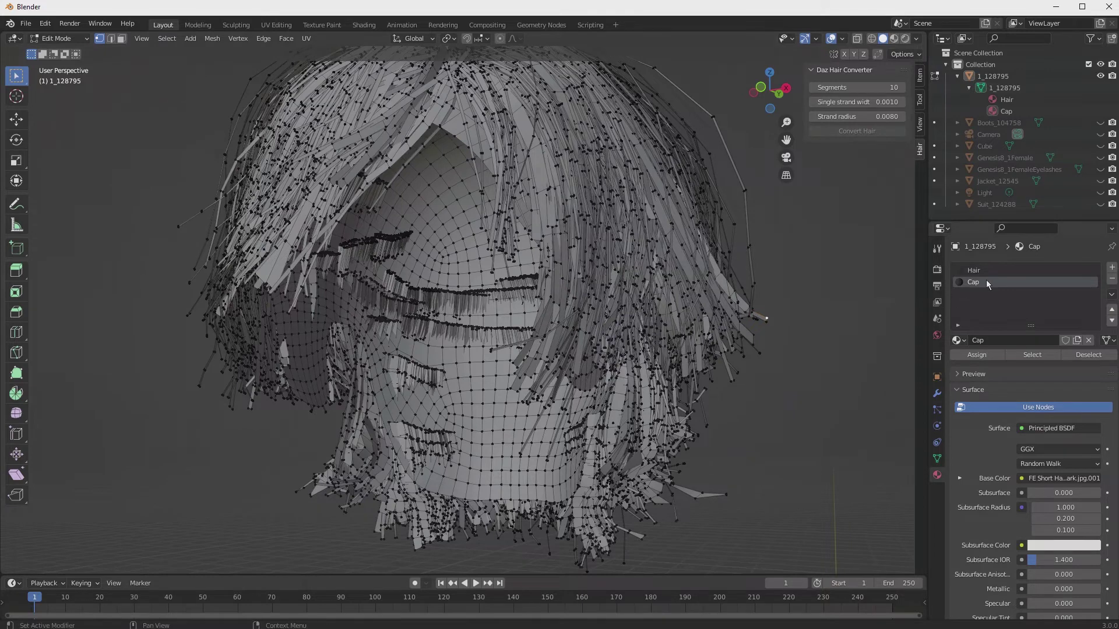
{"action": "left_click", "coordinate": [1033, 355]}
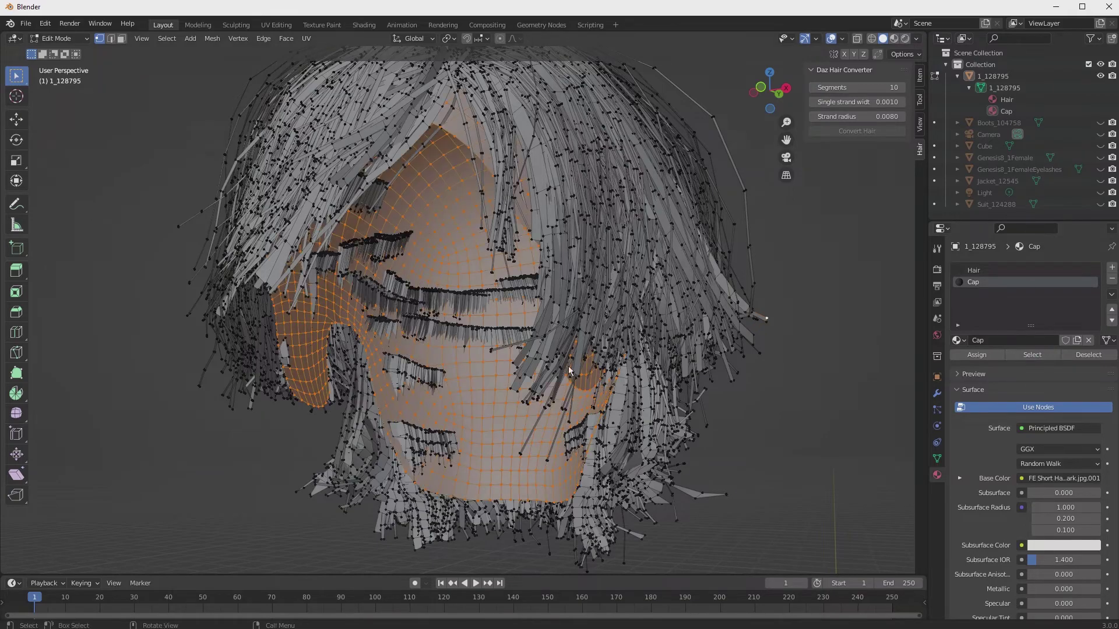
{"action": "middle_click_drag", "start_coordinate": [166, 313], "coordinate": [626, 319]}
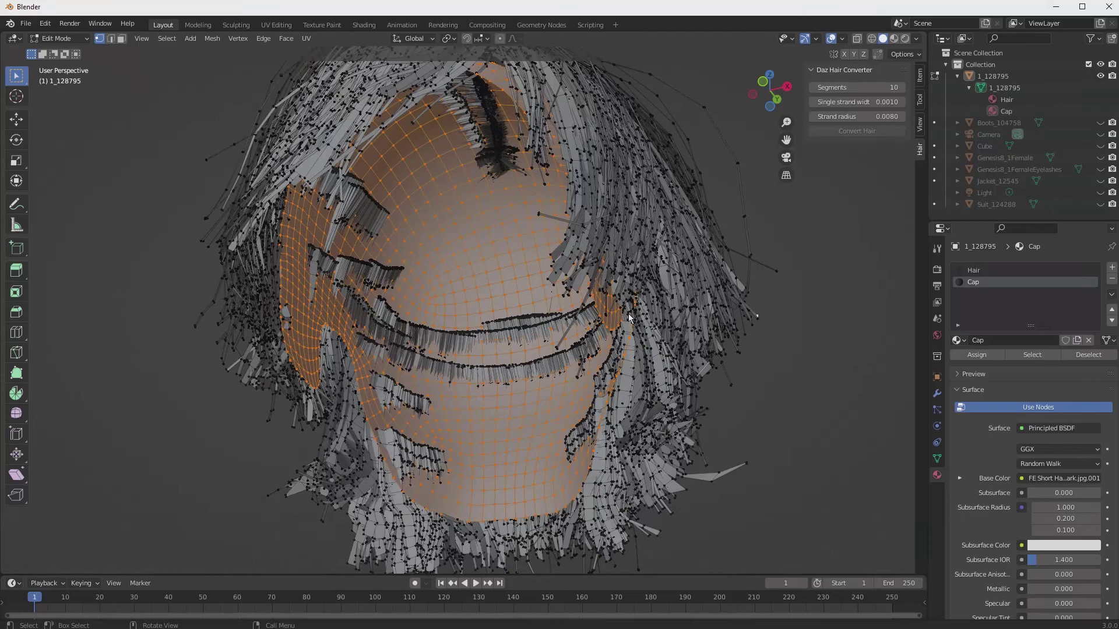
{"action": "key", "text": "p"}
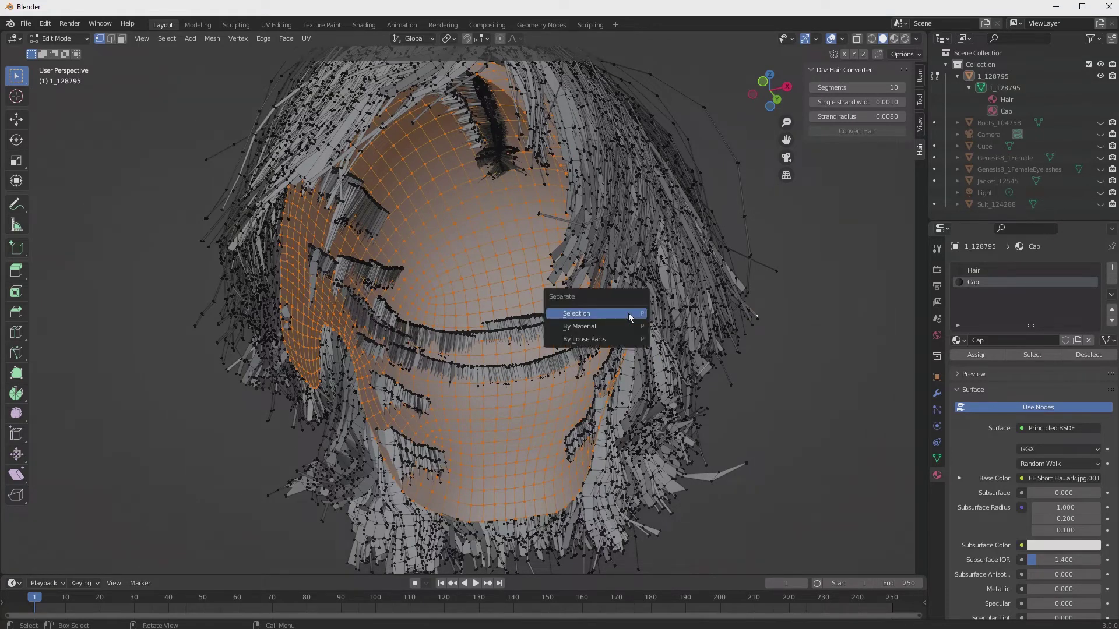
{"action": "left_click", "coordinate": [587, 315]}
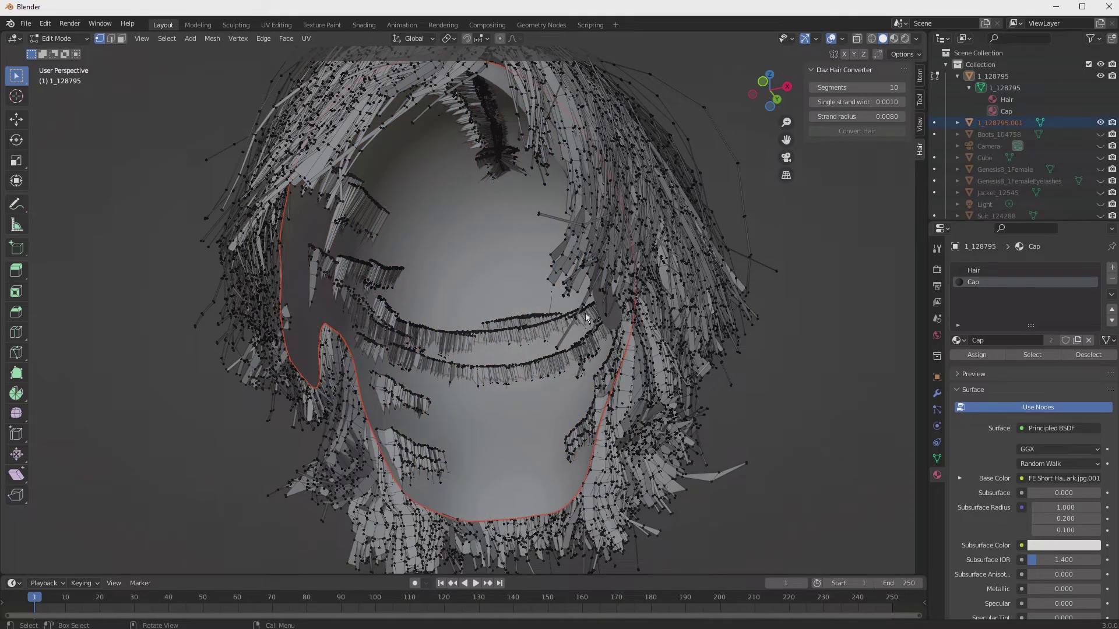
{"action": "middle_click_drag", "start_coordinate": [155, 289], "coordinate": [170, 315]}
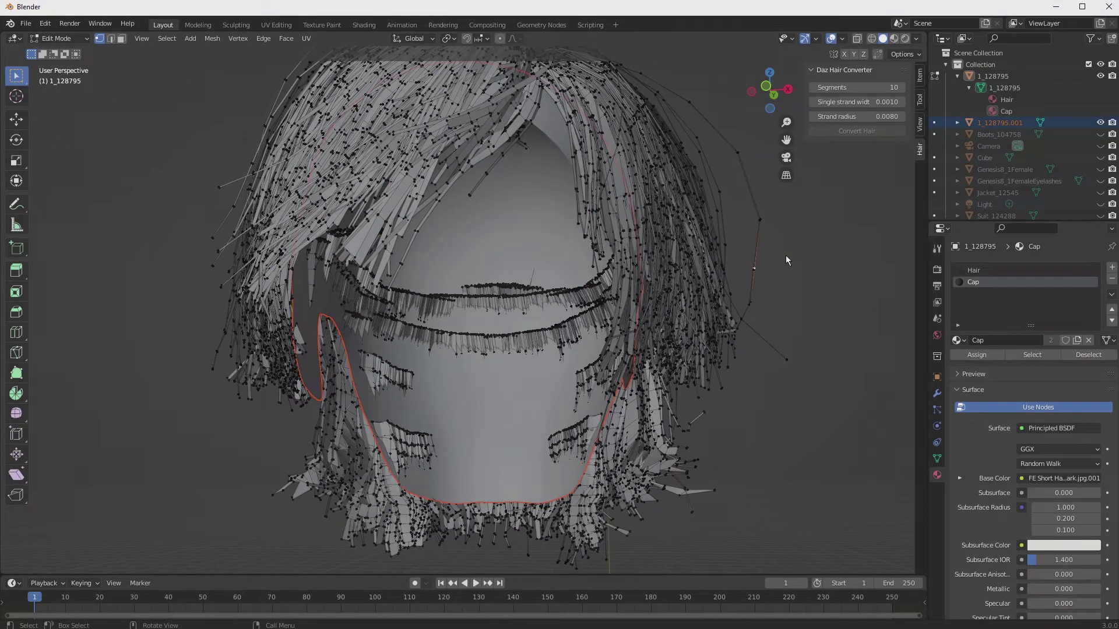
{"action": "key", "text": "Tab"}
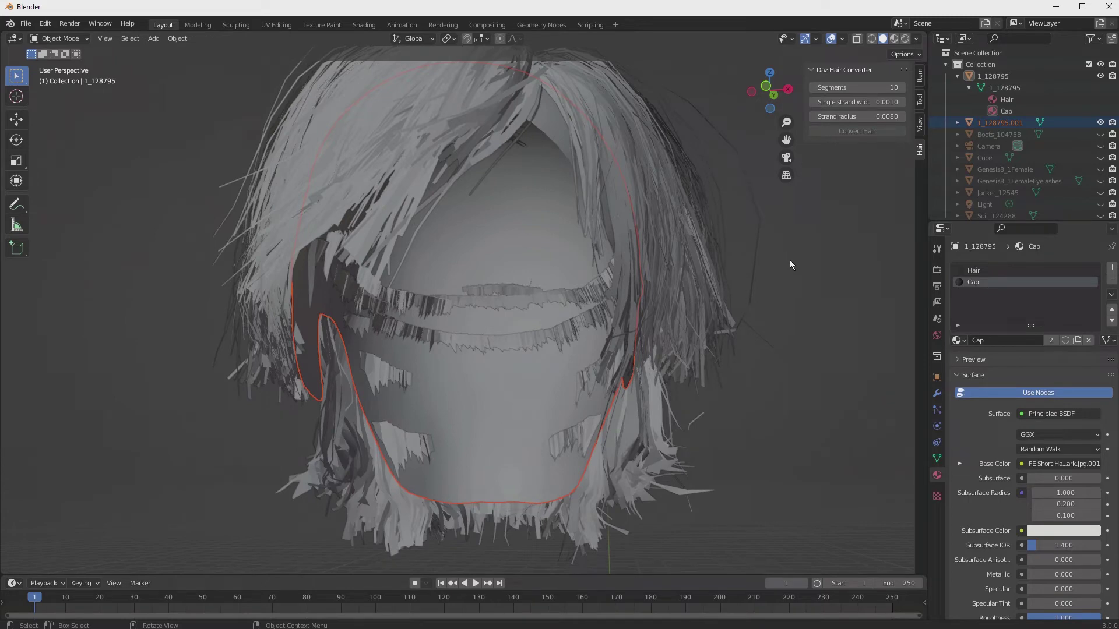
Step: Make Hair the active material and reselect the hair strands object 1_128795
{"action": "mouse_move", "coordinate": [799, 258]}
{"action": "middle_mouse_down"}
{"action": "mouse_move", "coordinate": [833, 250]}
{"action": "mouse_move", "coordinate": [792, 259]}
{"action": "middle_mouse_up"}
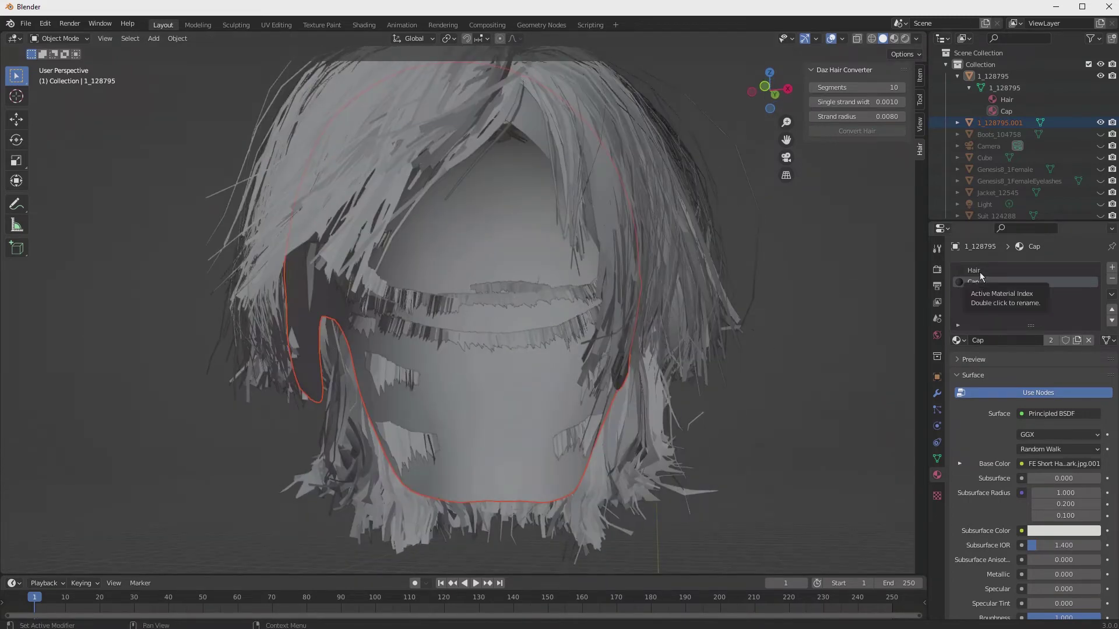
{"action": "left_click", "coordinate": [981, 272]}
{"action": "left_click", "coordinate": [674, 214]}
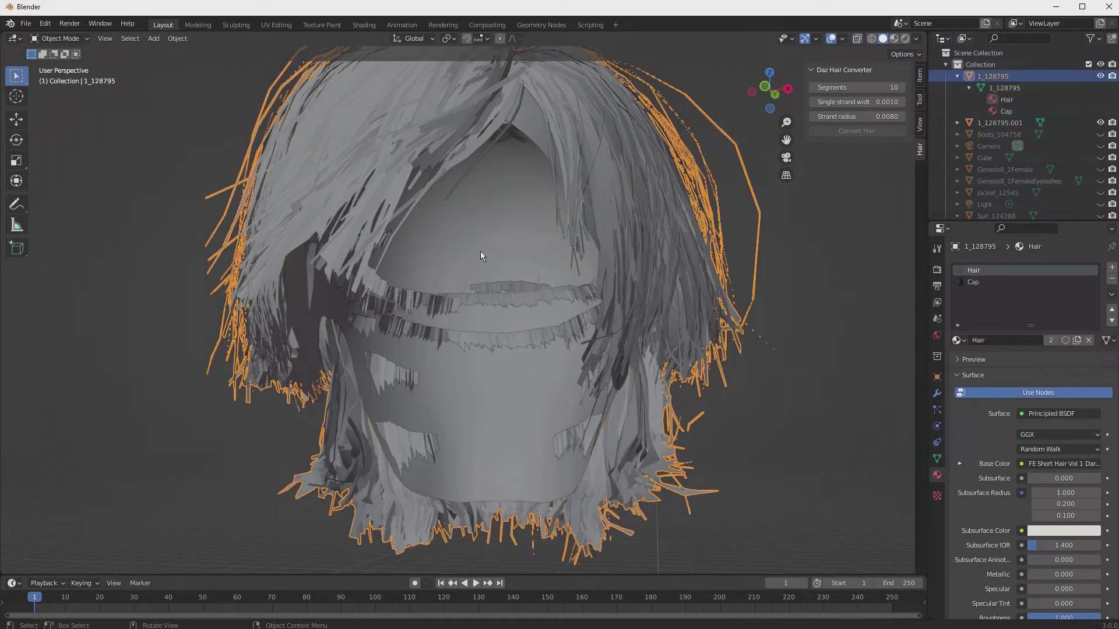
{"action": "scroll", "coordinate": [320, 205], "scroll_direction": "down", "scroll_amount": 2}
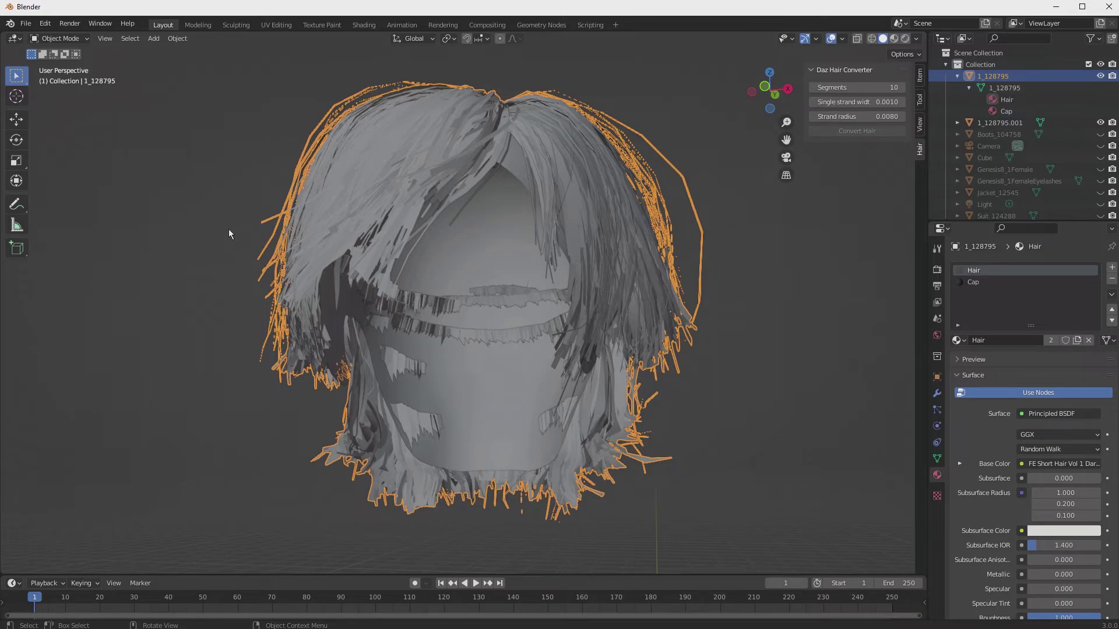
{"action": "mouse_move", "coordinate": [232, 228]}
{"action": "middle_mouse_down"}
{"action": "mouse_move", "coordinate": [271, 225]}
{"action": "mouse_move", "coordinate": [272, 257]}
{"action": "mouse_move", "coordinate": [210, 205]}
{"action": "mouse_move", "coordinate": [209, 240]}
{"action": "mouse_move", "coordinate": [237, 235]}
{"action": "mouse_move", "coordinate": [221, 240]}
{"action": "mouse_move", "coordinate": [224, 229]}
{"action": "middle_mouse_up"}
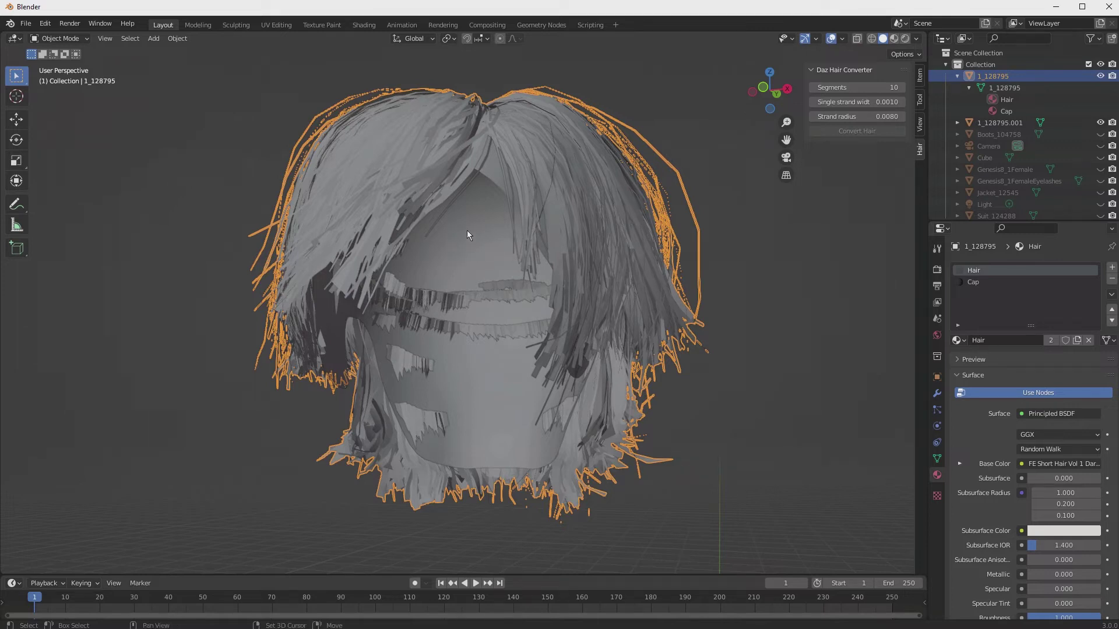
Step: Shift-select cap 1_128795.001 as active and run Convert Hair, creating particle system hair-01
{"action": "left_click", "coordinate": [506, 273], "text": "shift"}
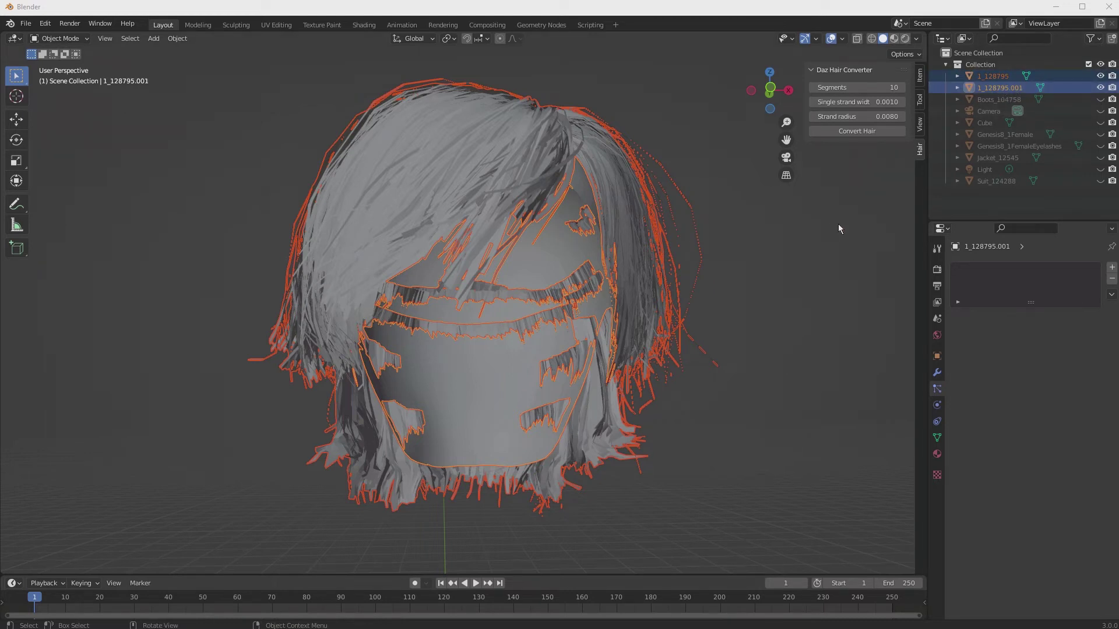
{"action": "left_click", "coordinate": [857, 131]}
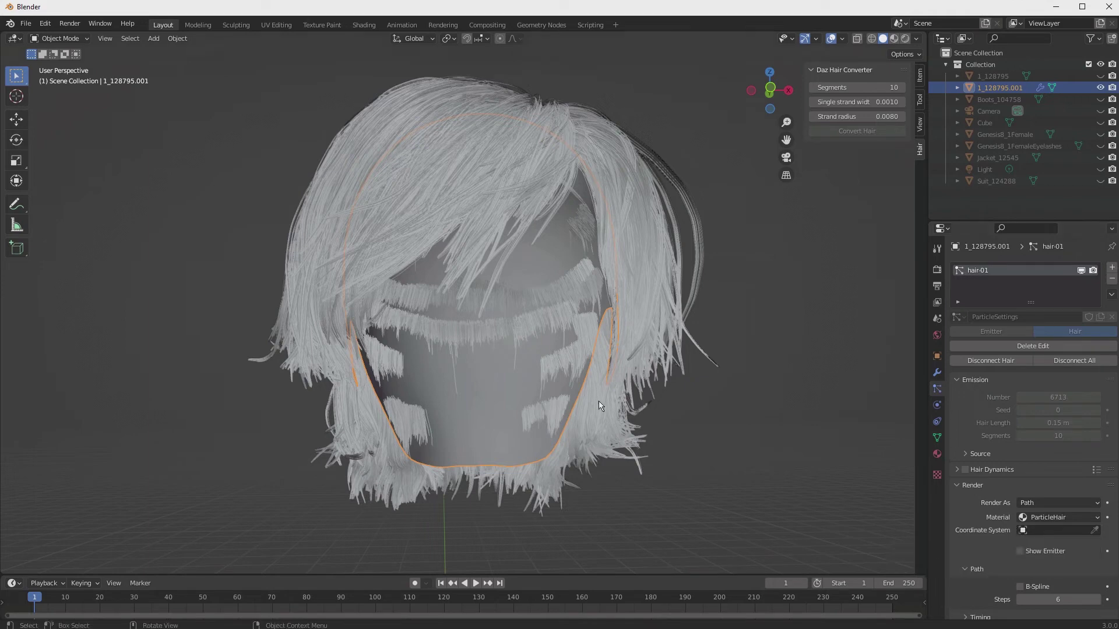
Step: Start an Alembic export to the Desktop with the file name Hair4.abc
{"action": "left_click", "coordinate": [25, 26]}
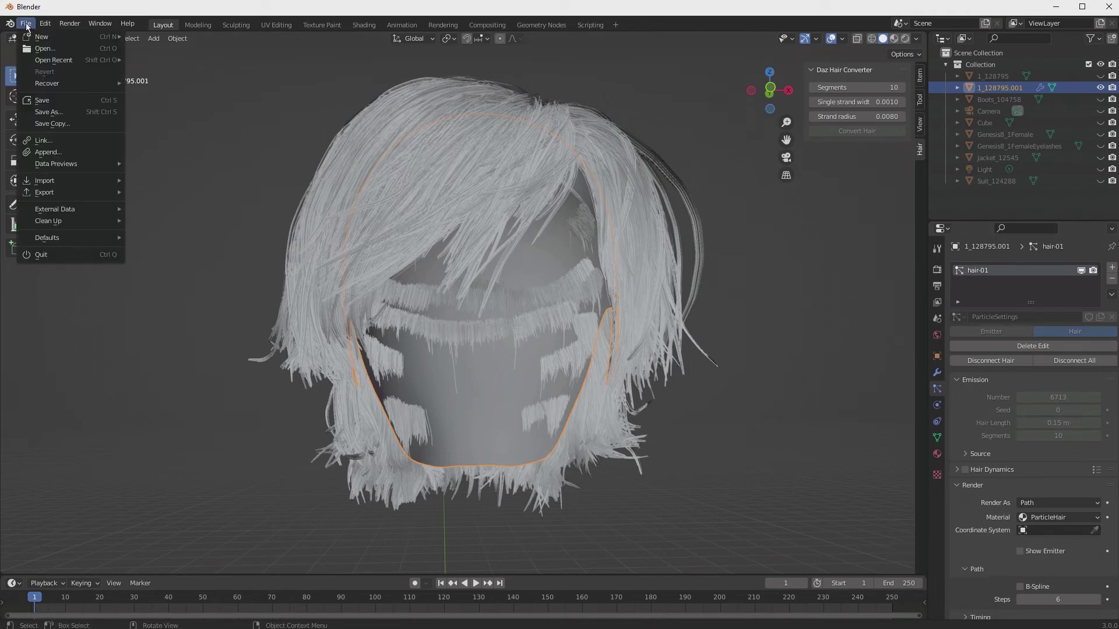
{"action": "mouse_move", "coordinate": [51, 194]}
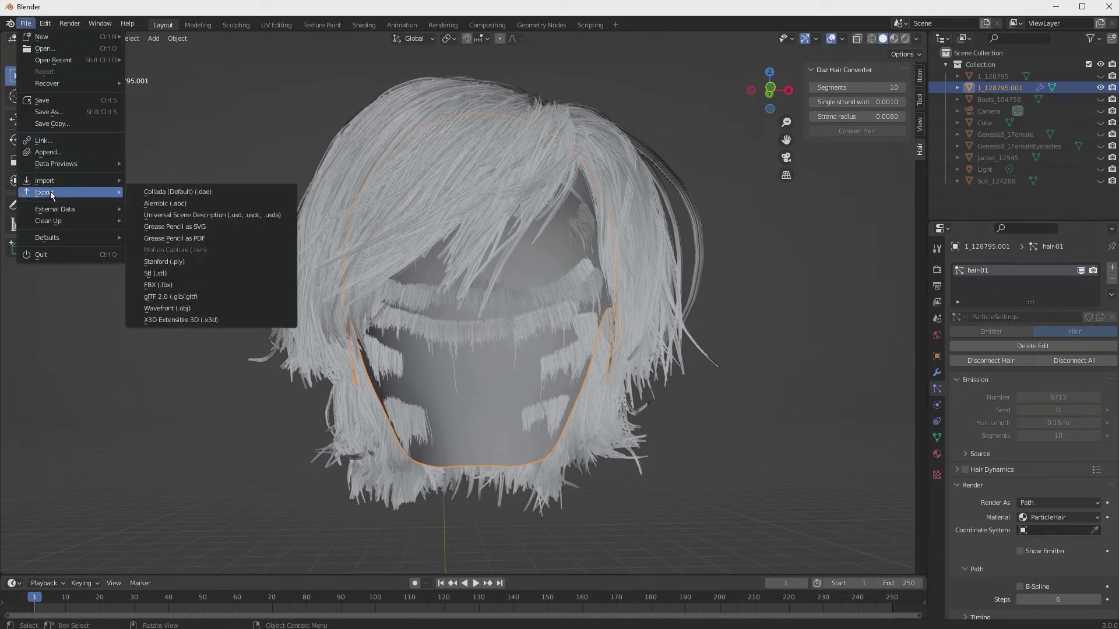
{"action": "left_click", "coordinate": [160, 203]}
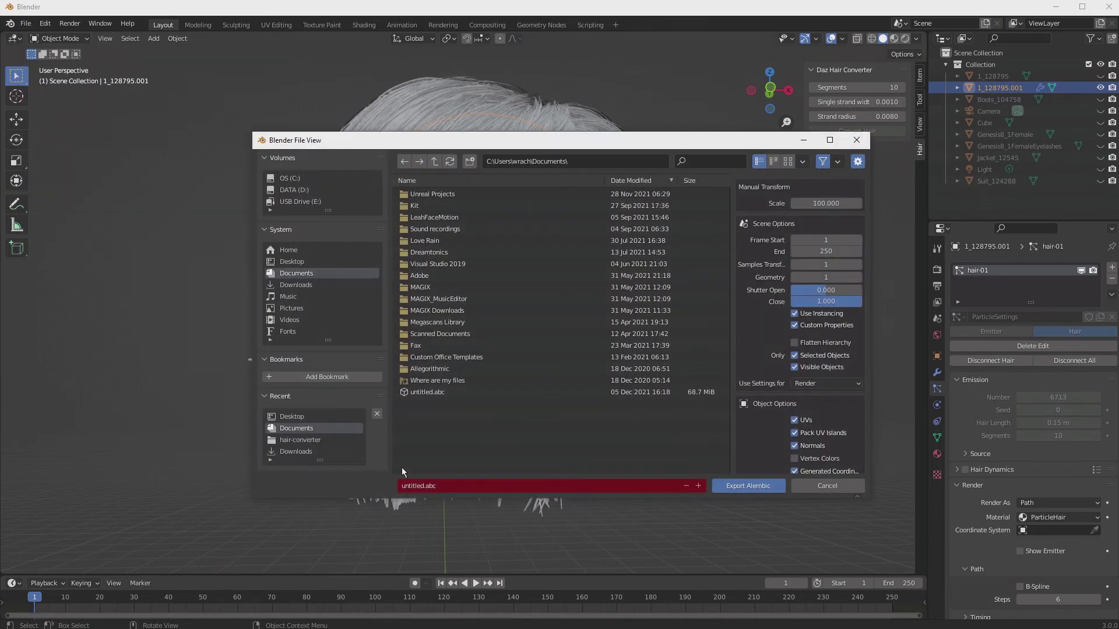
{"action": "left_click", "coordinate": [292, 261]}
{"action": "left_click", "coordinate": [440, 485]}
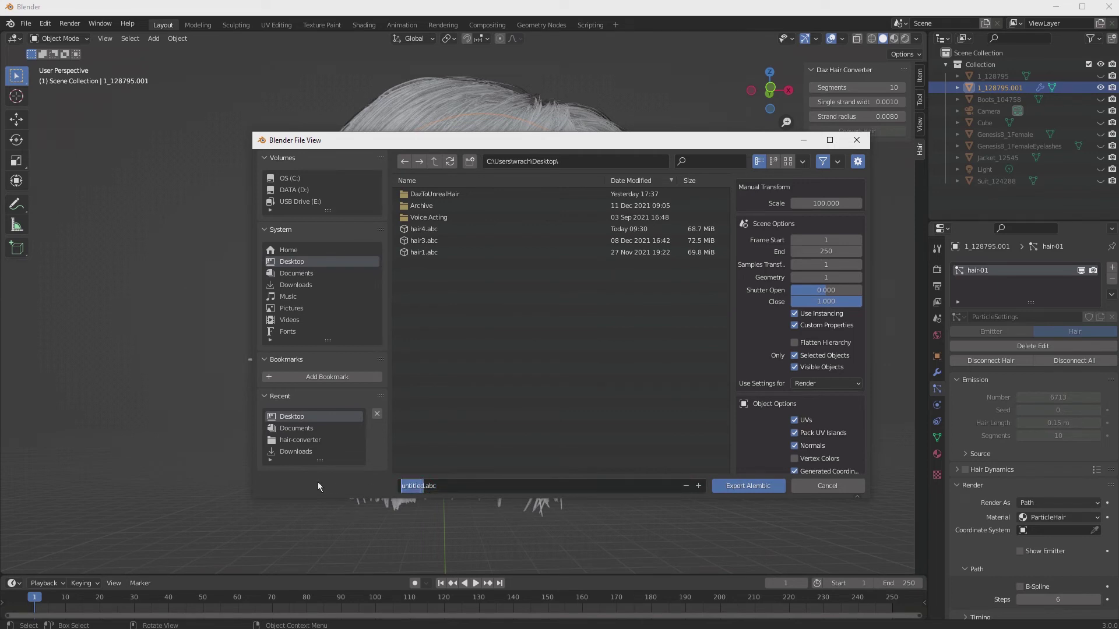
{"action": "type", "text": "Hair4"}
{"action": "key", "text": "Return"}
Step: Set the export end frame to 1 and turn off Selected Objects
{"action": "left_click", "coordinate": [834, 254]}
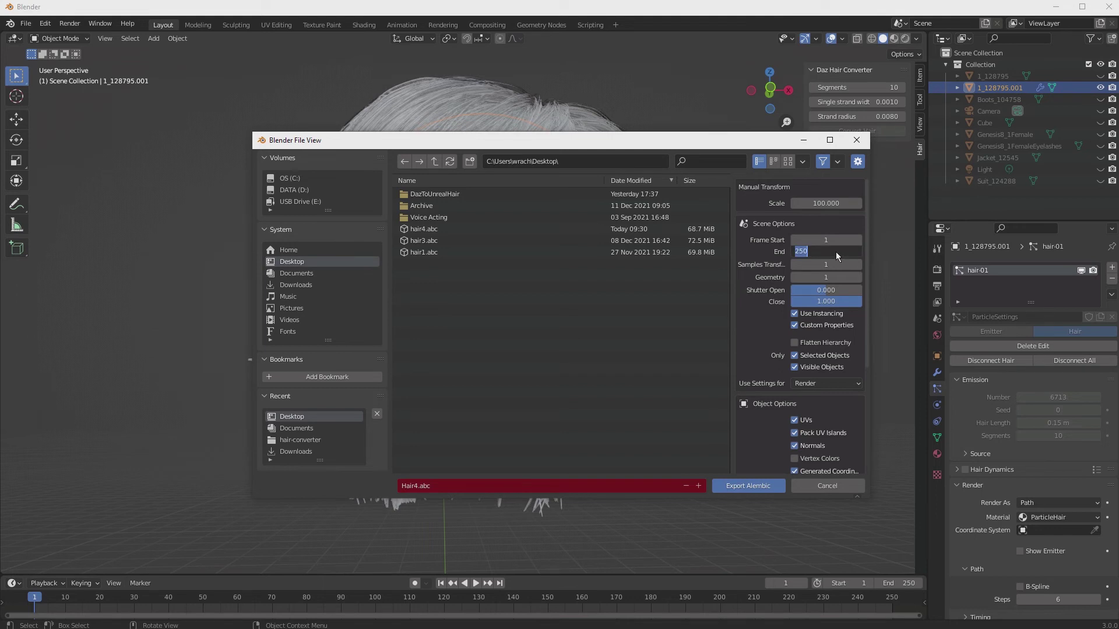
{"action": "type", "text": "1"}
{"action": "key", "text": "Return"}
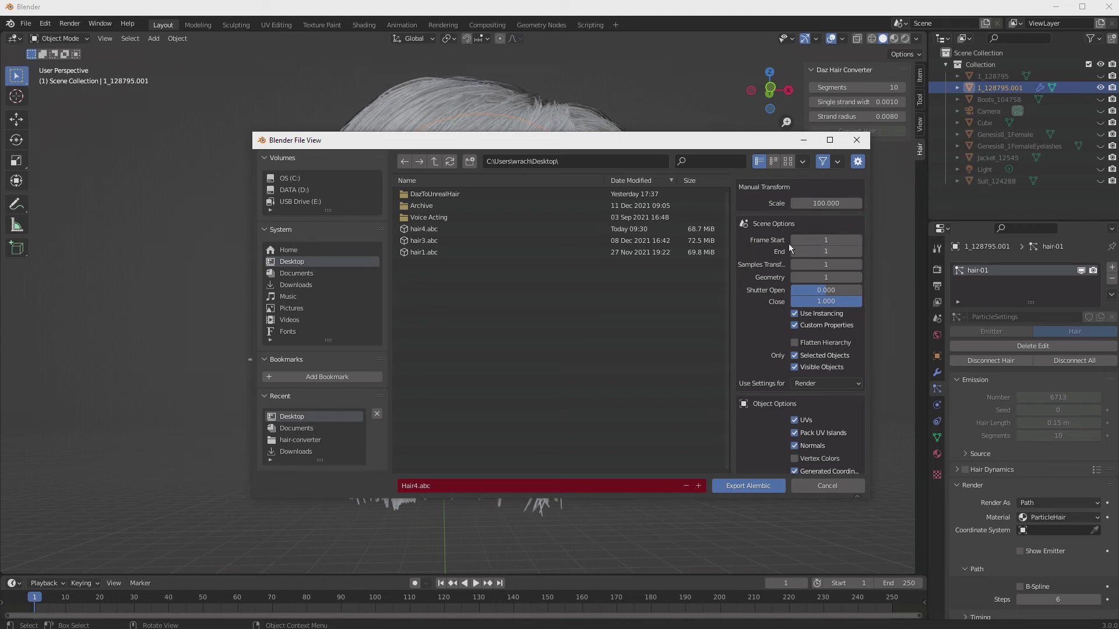
{"action": "left_click", "coordinate": [794, 356]}
{"action": "left_click", "coordinate": [746, 486]}
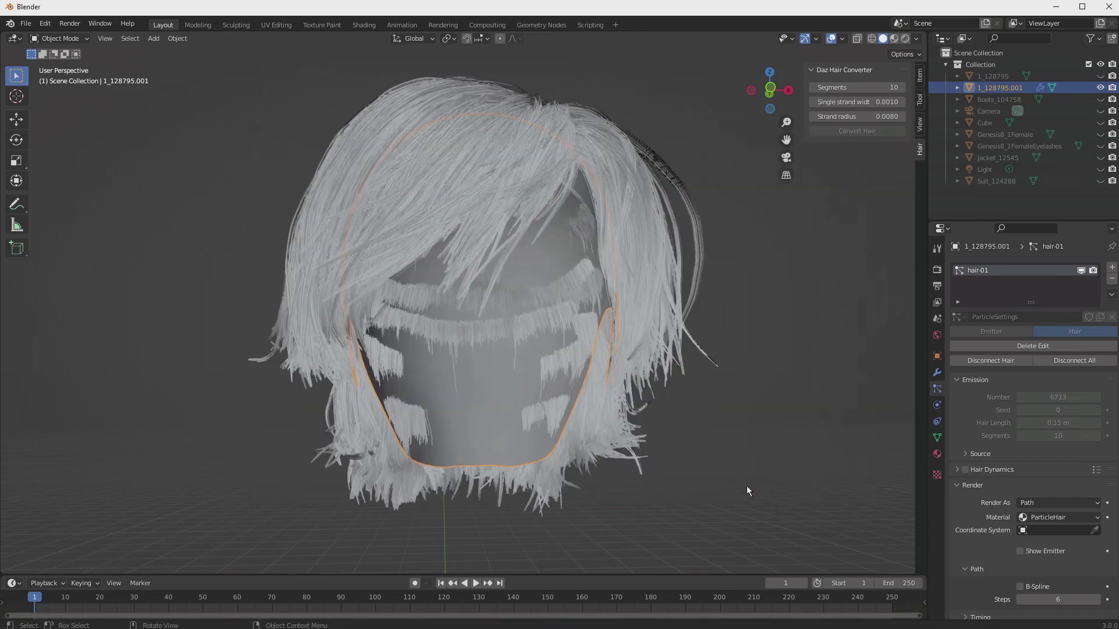